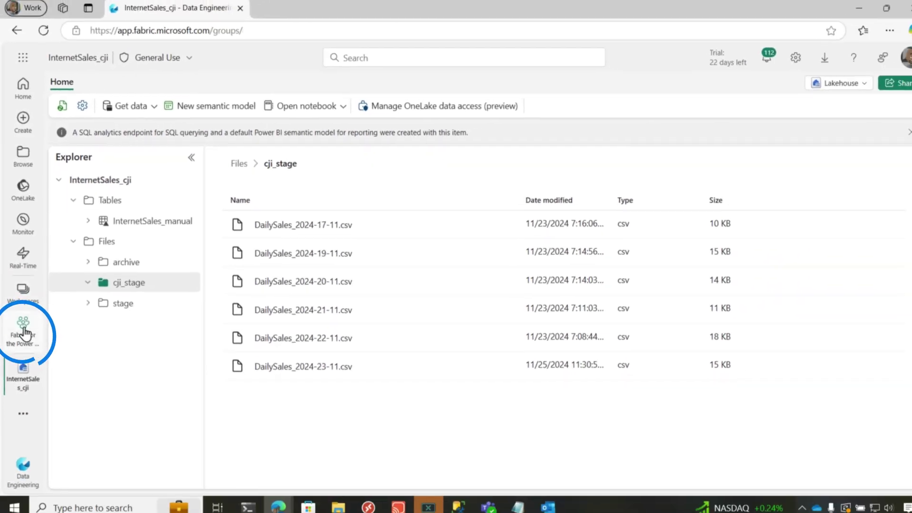
Go to the workspace's 5 - Copy Job Item > manual folder and open Load Daily Sales.
{"action": "left_click", "coordinate": [29, 387]}
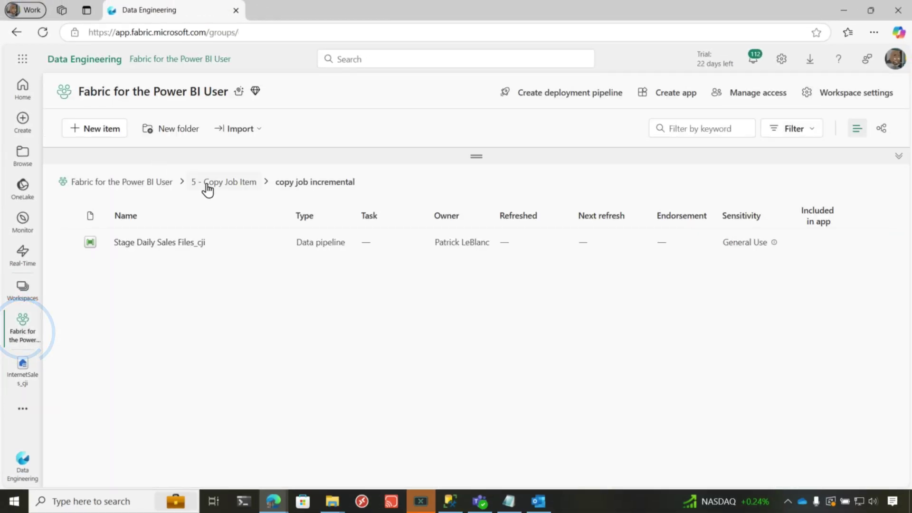
{"action": "left_click", "coordinate": [207, 189]}
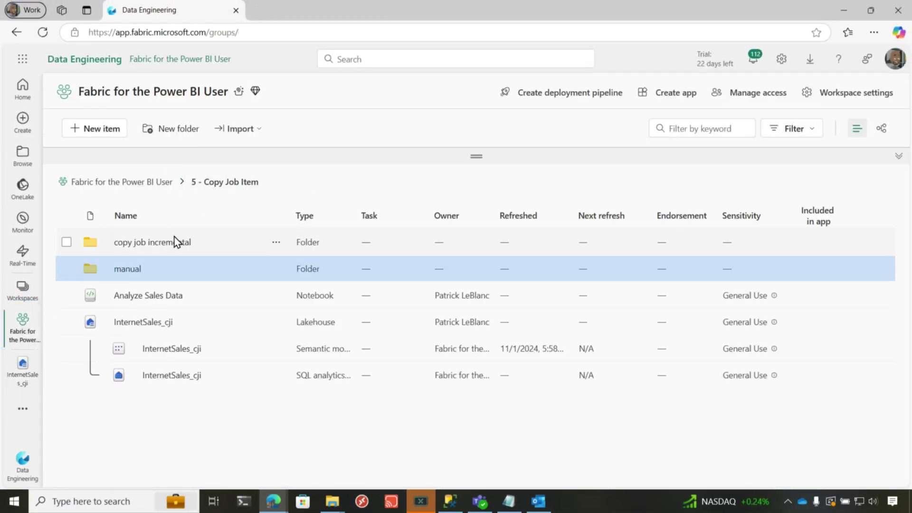
{"action": "left_click", "coordinate": [129, 270]}
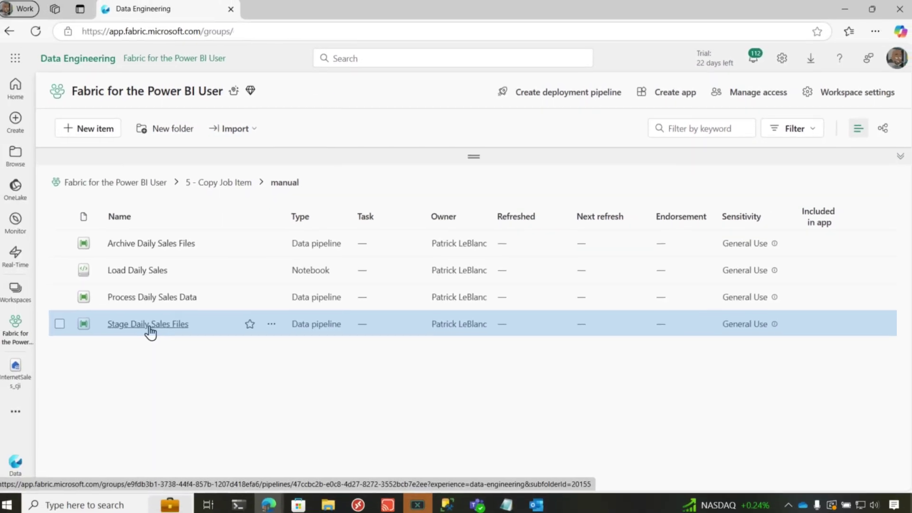
{"action": "mouse_move", "coordinate": [165, 268]}
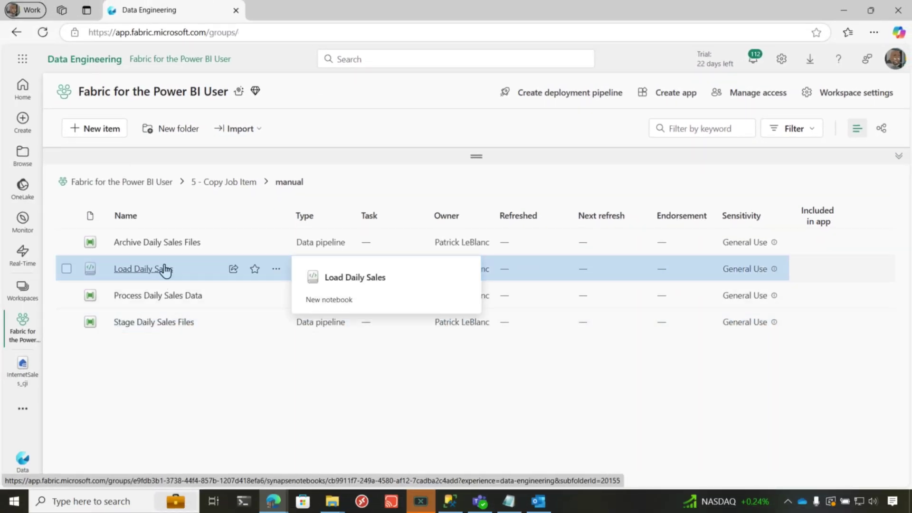
Review the Load Daily Sales append line and schema, then open the Process Daily Sales Data pipeline.
{"action": "left_click", "coordinate": [164, 269]}
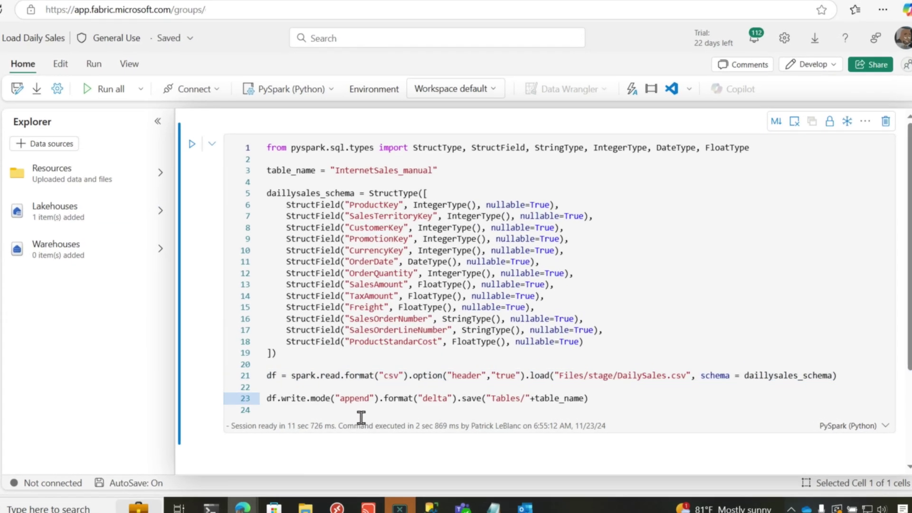
{"action": "left_click", "coordinate": [423, 397]}
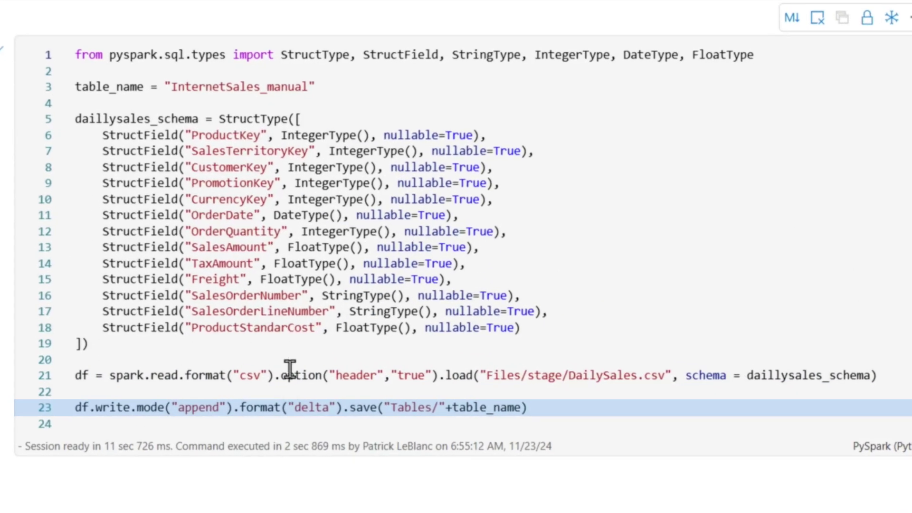
{"action": "left_click", "coordinate": [253, 120]}
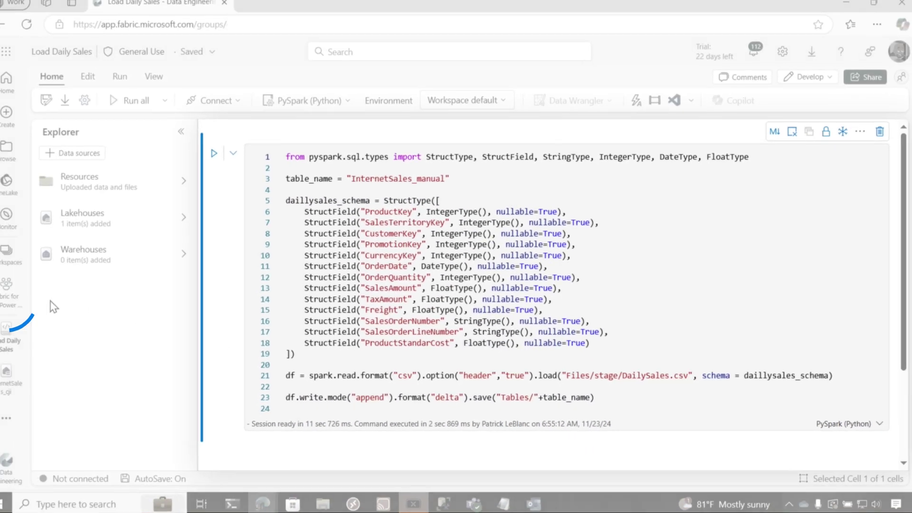
{"action": "left_click", "coordinate": [32, 297]}
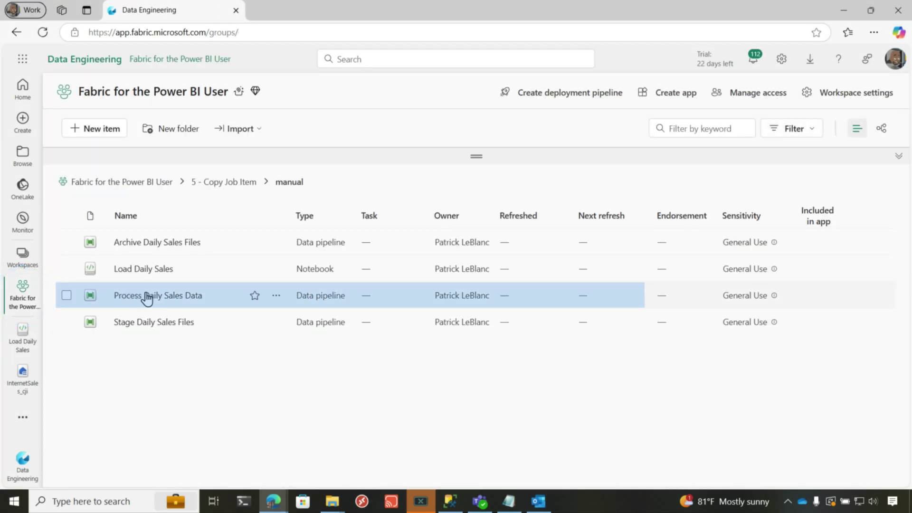
{"action": "left_click", "coordinate": [152, 299]}
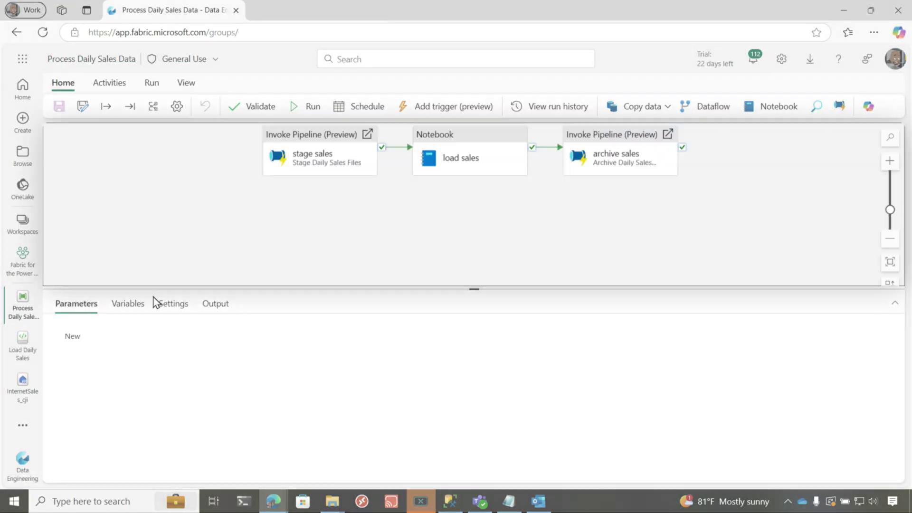
Move stage sales, load sales and archive sales lower-left on the canvas, then open InternetSales_cji.
{"action": "left_click", "coordinate": [245, 185]}
{"action": "left_click_drag", "start_coordinate": [244, 185], "coordinate": [214, 200]}
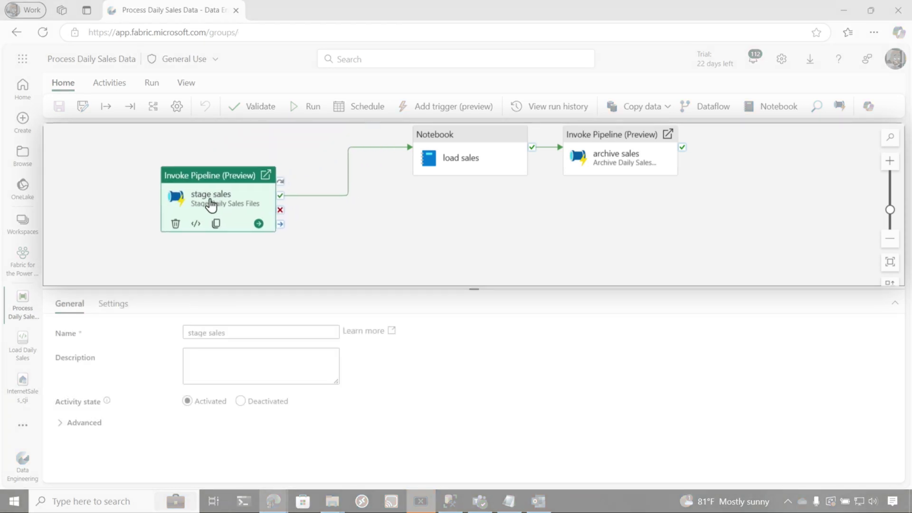
{"action": "left_click_drag", "start_coordinate": [464, 147], "coordinate": [390, 212]}
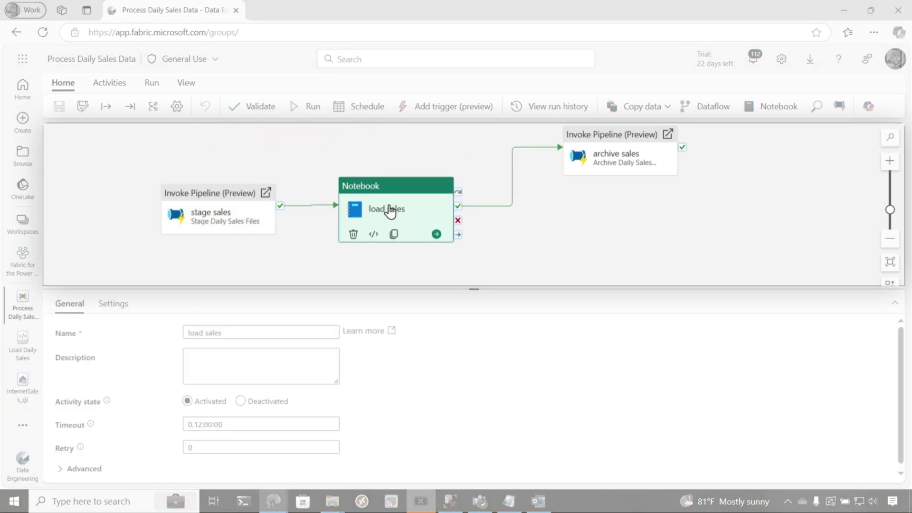
{"action": "left_click_drag", "start_coordinate": [629, 159], "coordinate": [588, 204]}
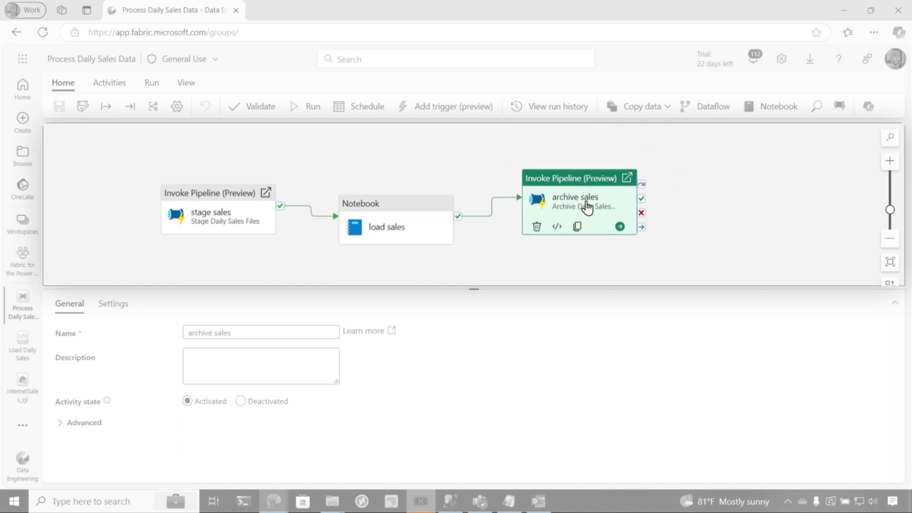
{"action": "left_click", "coordinate": [23, 385]}
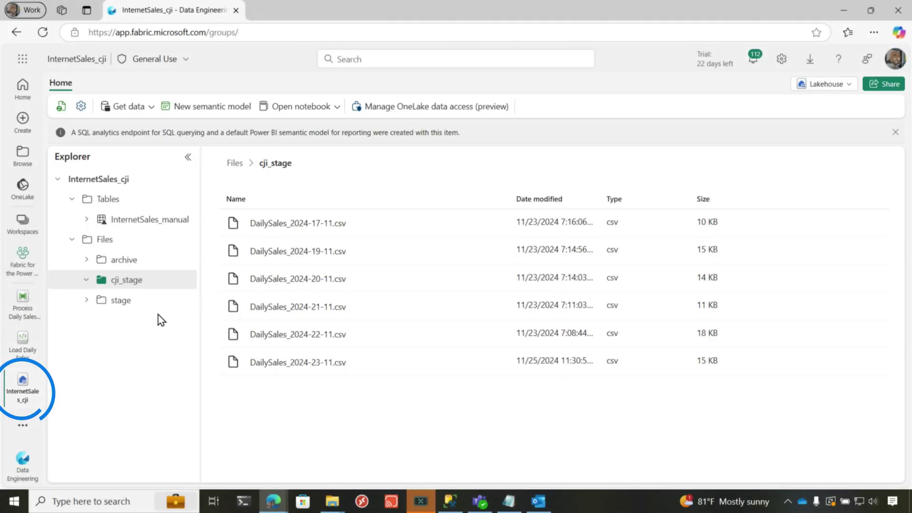
Inspect the stage, archive and cji_stage folders, refreshing cji_stage, then return to the workspace.
{"action": "left_click", "coordinate": [134, 301]}
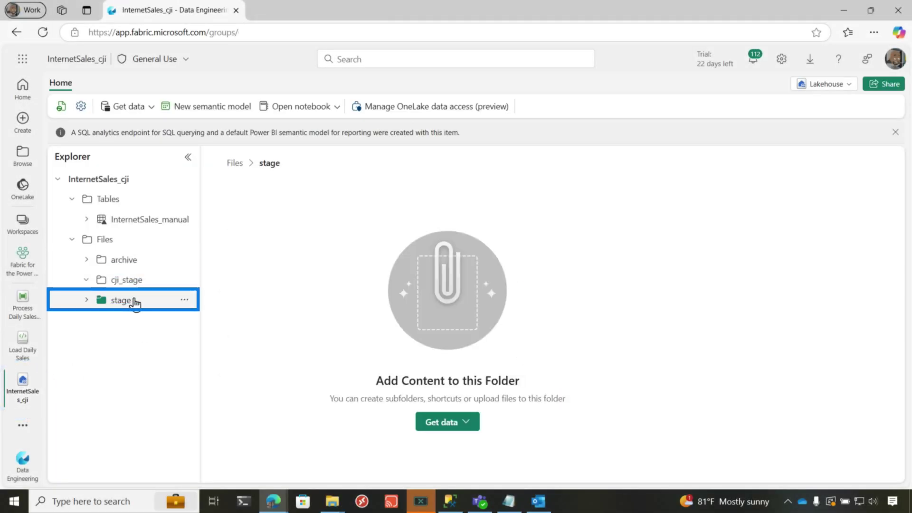
{"action": "left_click", "coordinate": [126, 264]}
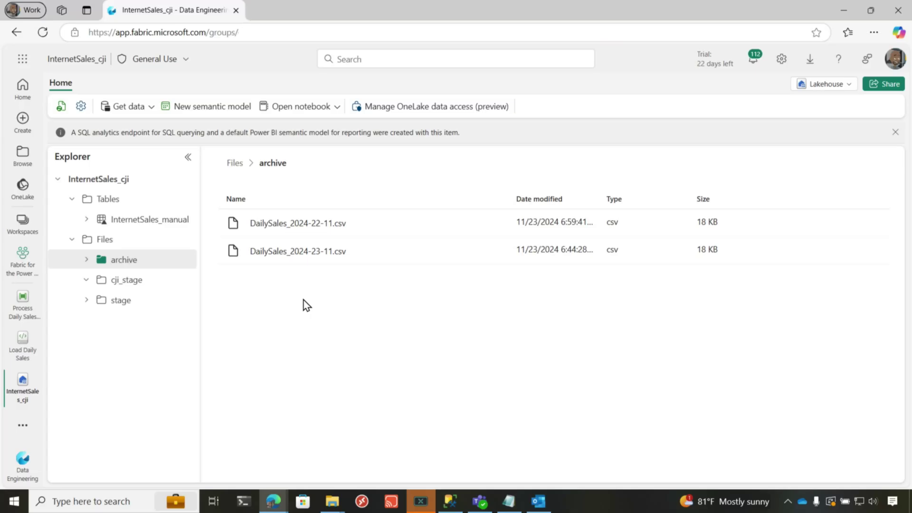
{"action": "left_click", "coordinate": [146, 284]}
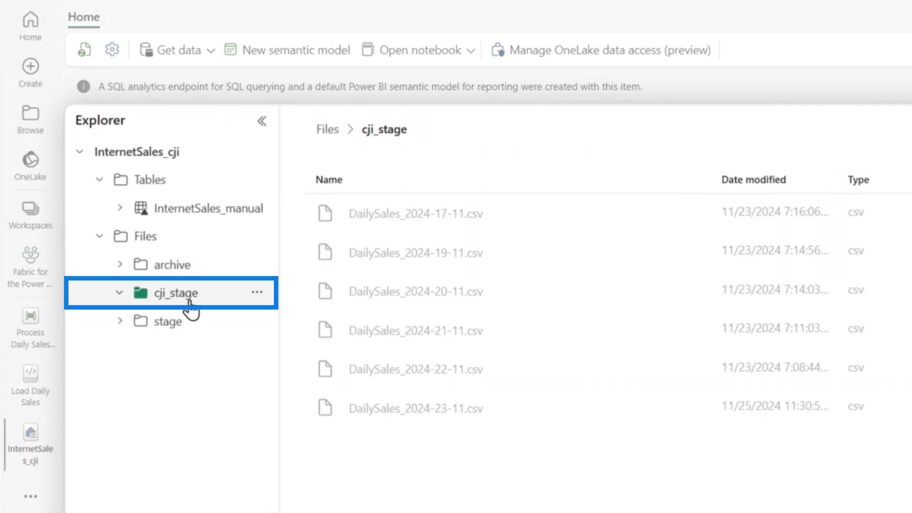
{"action": "left_click", "coordinate": [257, 292]}
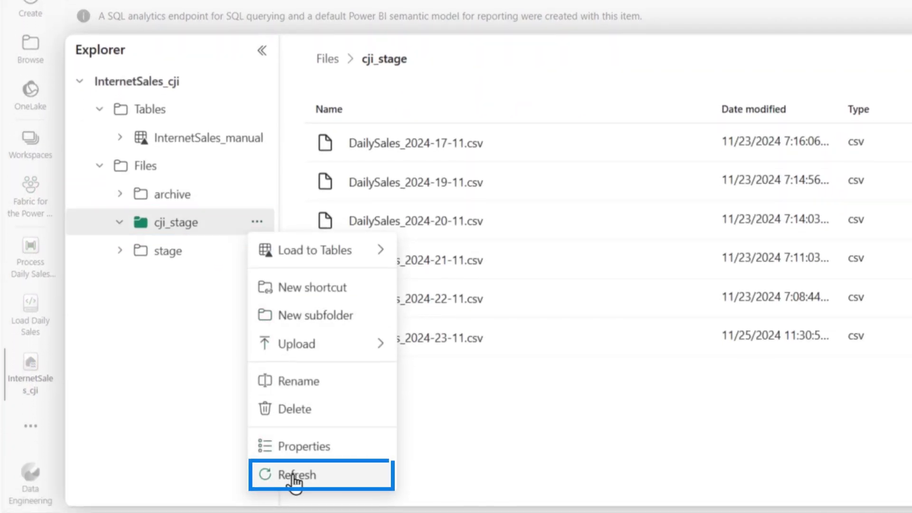
{"action": "left_click", "coordinate": [294, 481]}
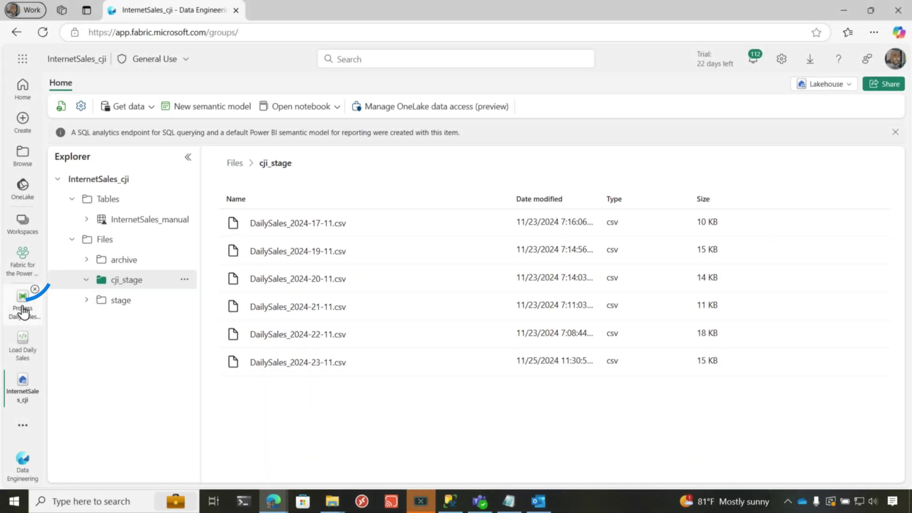
{"action": "left_click", "coordinate": [27, 269]}
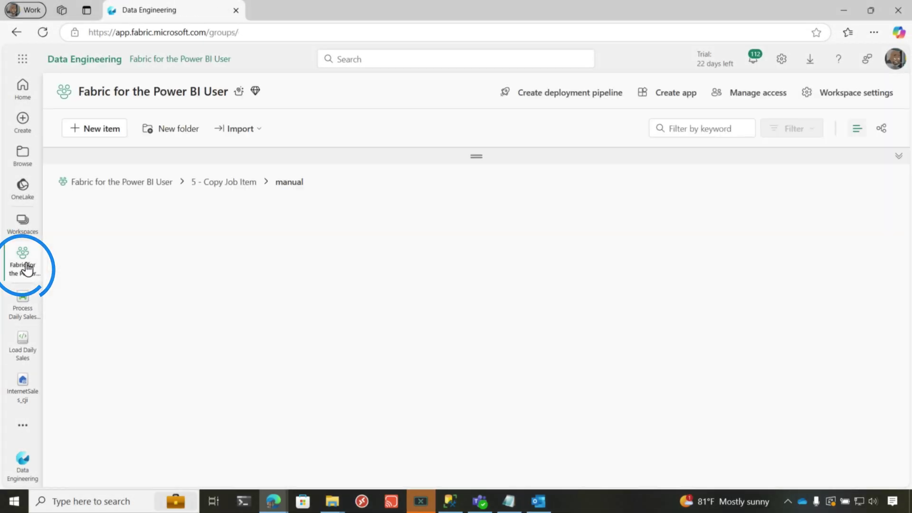
Create copy job 'incrementally load csv files' in copy job incremental, sourcing from InternetSales_cji.
{"action": "left_click", "coordinate": [216, 183]}
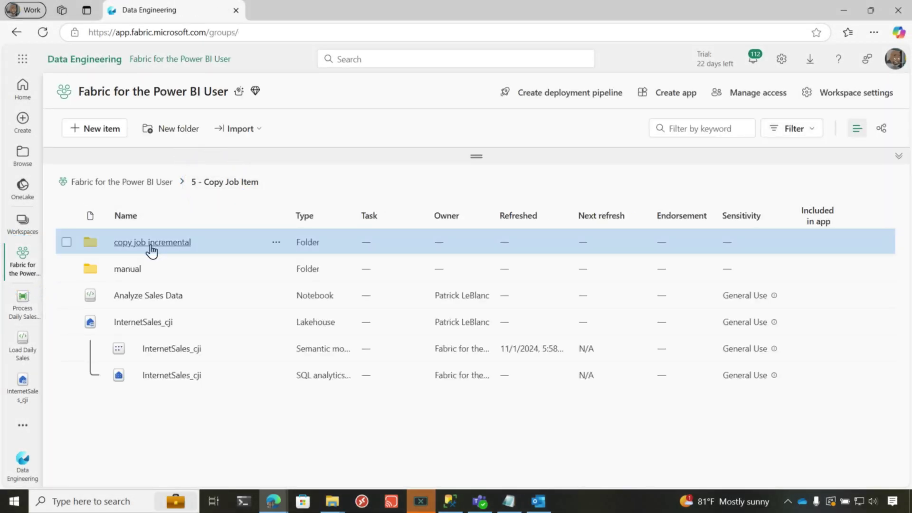
{"action": "left_click", "coordinate": [152, 243]}
{"action": "left_click", "coordinate": [111, 136]}
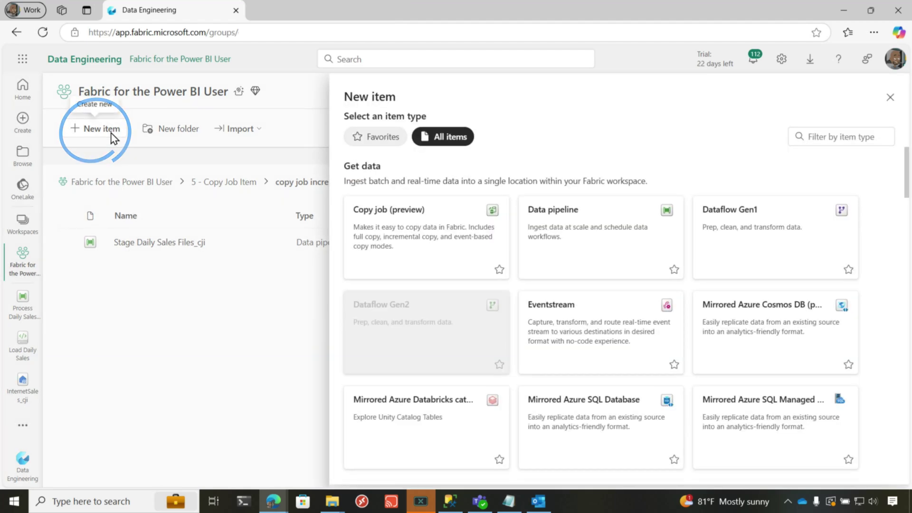
{"action": "left_click", "coordinate": [438, 228]}
{"action": "type", "text": "incrementally load csv files"}
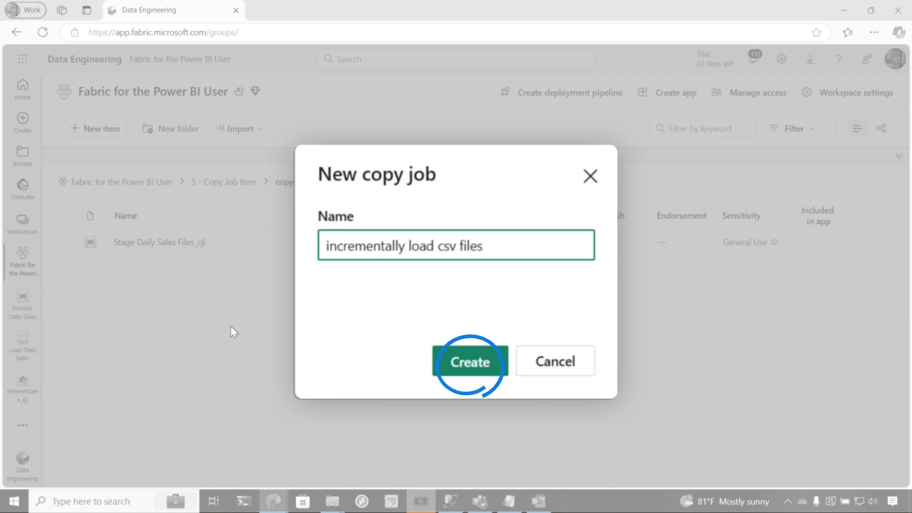
{"action": "left_click", "coordinate": [487, 377]}
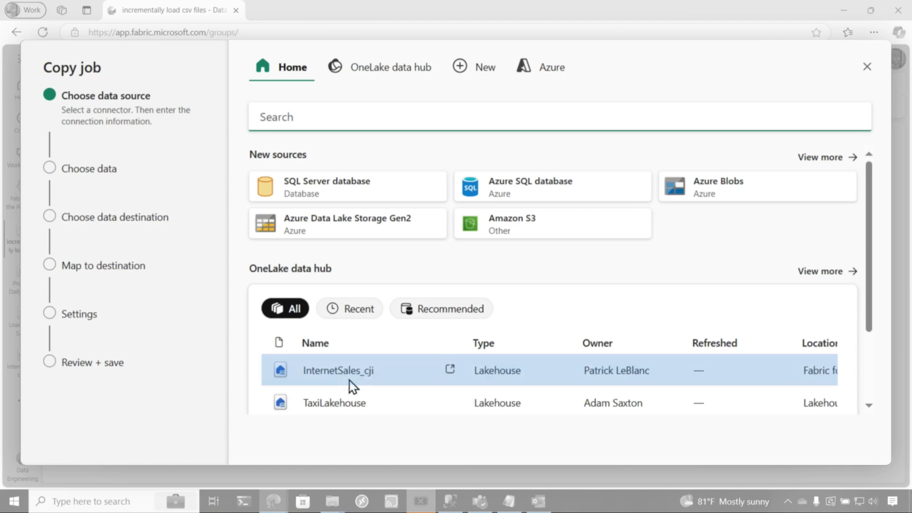
{"action": "left_click", "coordinate": [350, 380]}
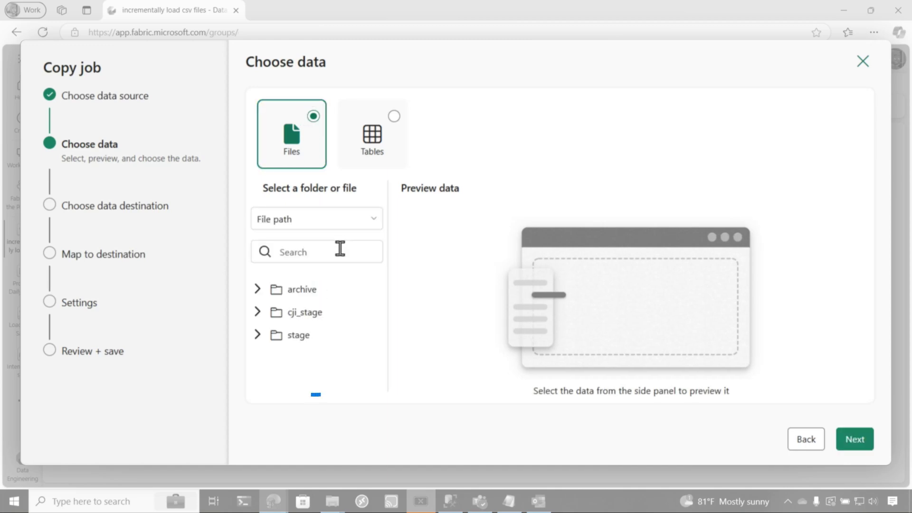
Use the cji_stage folder as source, read as comma-delimited text, and proceed to destination.
{"action": "left_click", "coordinate": [314, 316]}
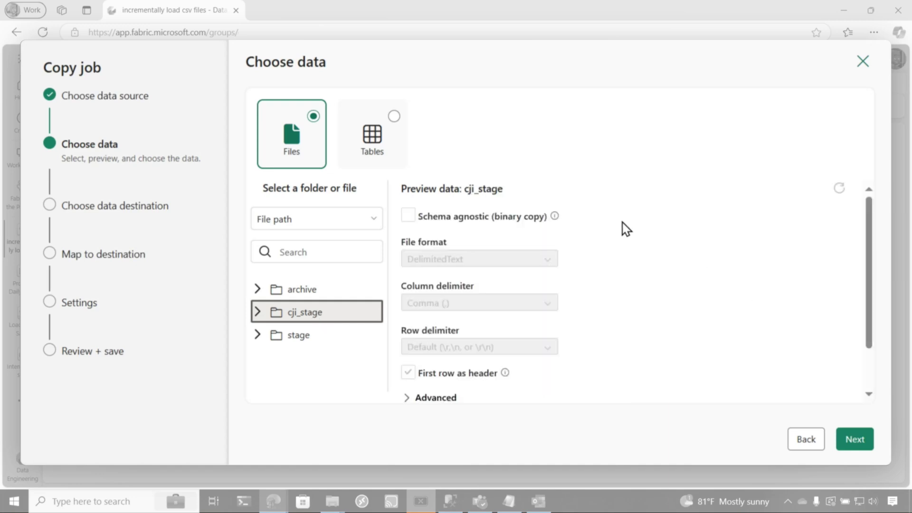
{"action": "scroll", "coordinate": [713, 235], "scroll_direction": "down", "scroll_amount": 1}
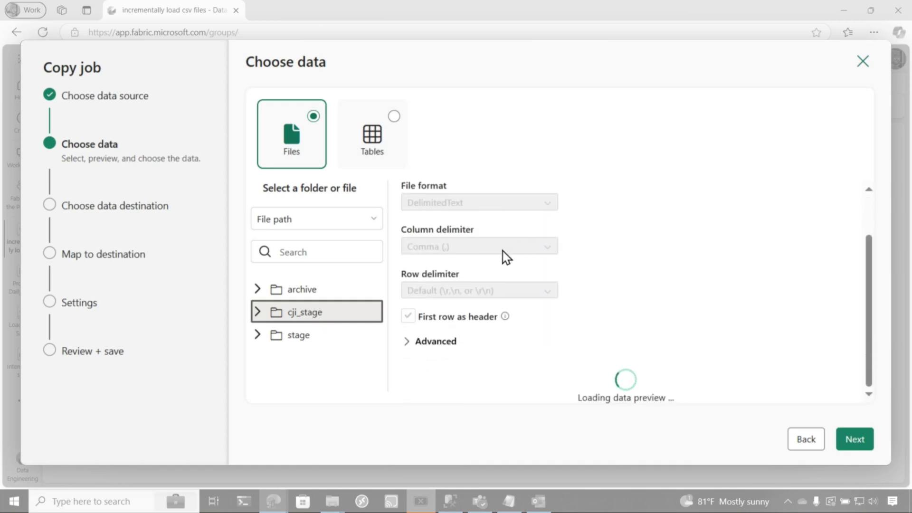
{"action": "left_click", "coordinate": [544, 248]}
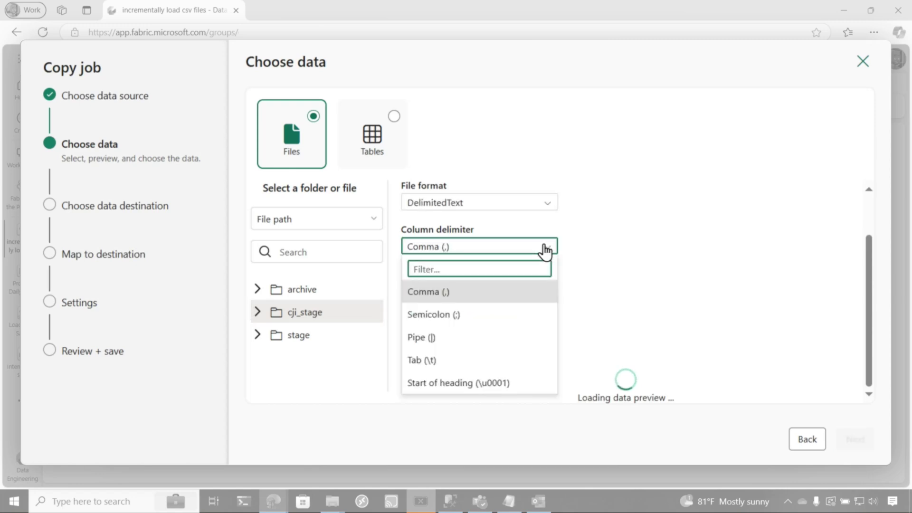
{"action": "left_click", "coordinate": [545, 250]}
{"action": "scroll", "coordinate": [660, 253], "scroll_direction": "down", "scroll_amount": 3}
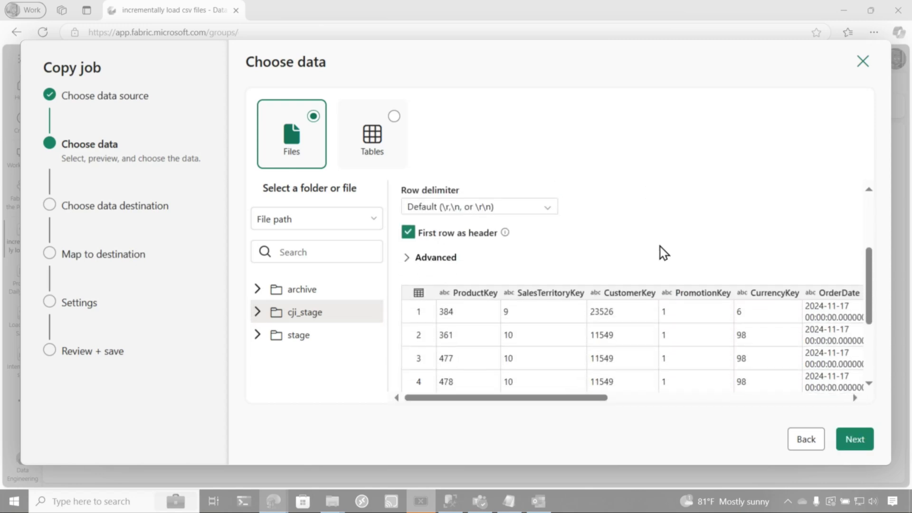
{"action": "scroll", "coordinate": [712, 244], "scroll_direction": "down", "scroll_amount": 3}
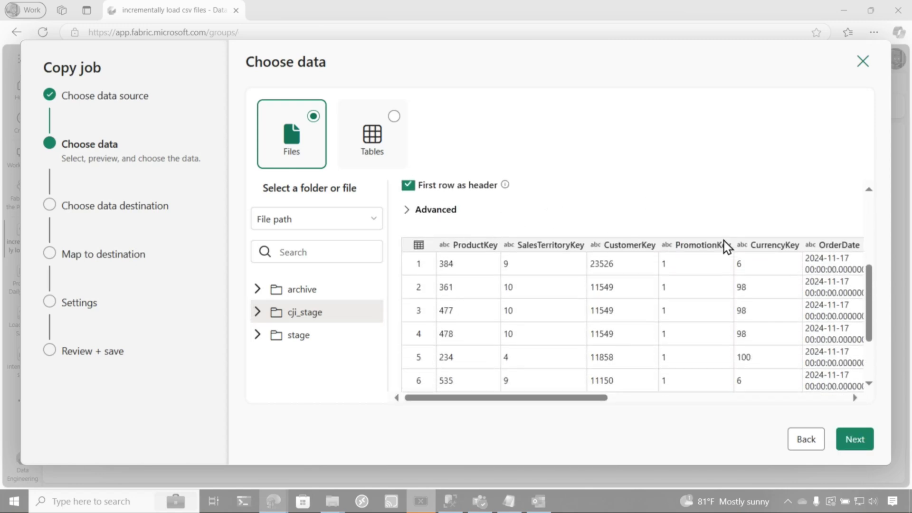
{"action": "left_click", "coordinate": [855, 442]}
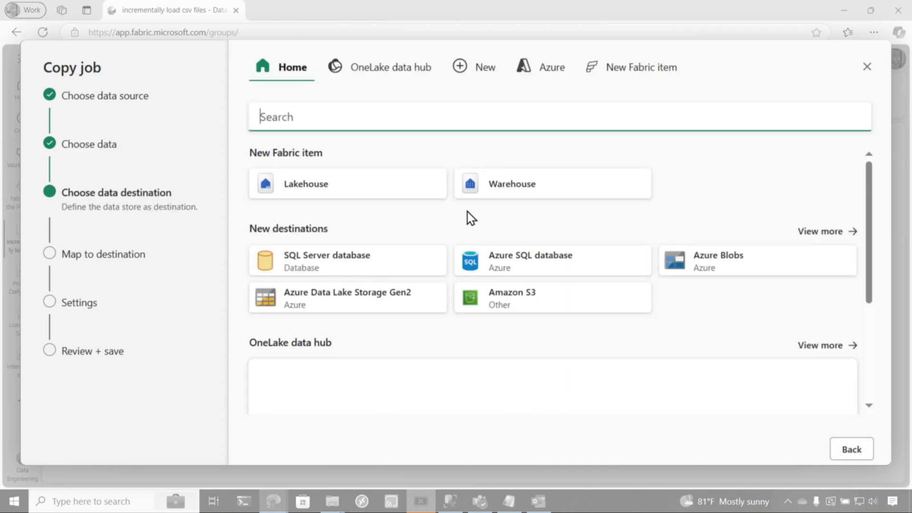
Target a new InternetSales_copyJobl table in the InternetSales_cji lakehouse and view its column mapping.
{"action": "scroll", "coordinate": [550, 324], "scroll_direction": "down", "scroll_amount": 3}
{"action": "left_click", "coordinate": [345, 322]}
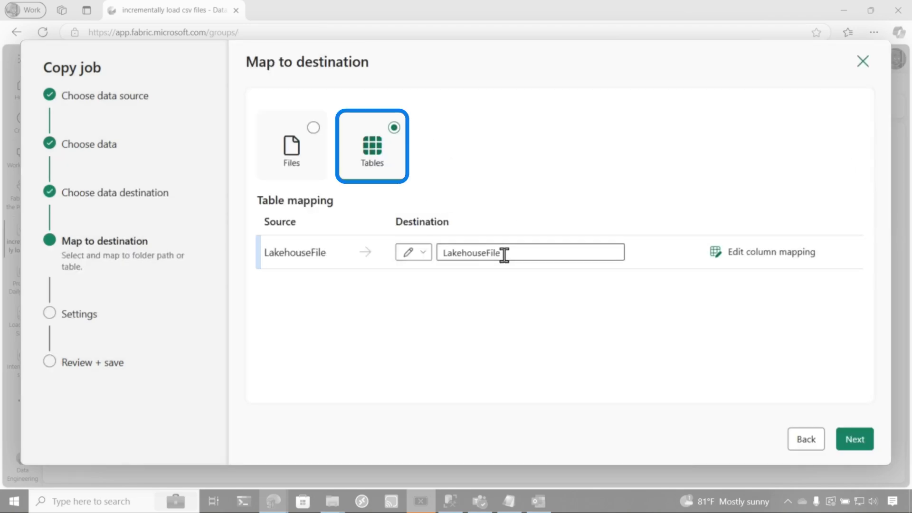
{"action": "double_click", "coordinate": [470, 252]}
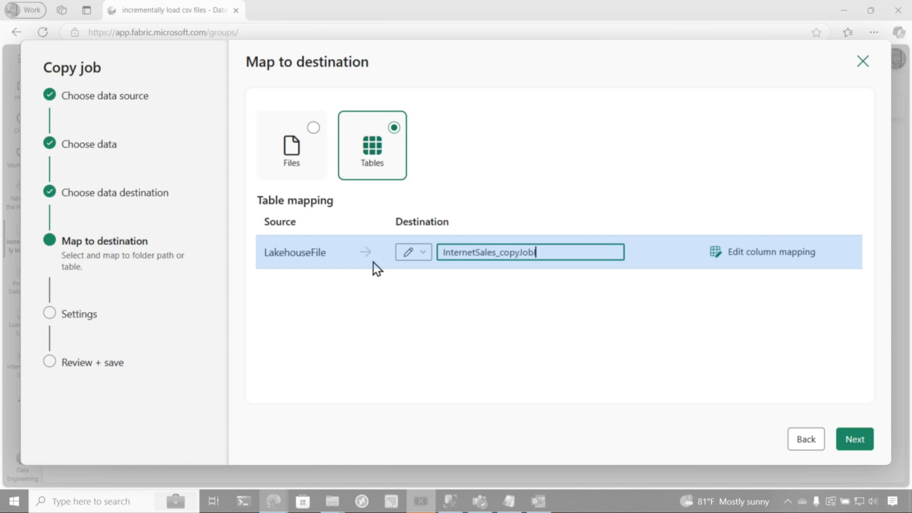
{"action": "left_click", "coordinate": [783, 258]}
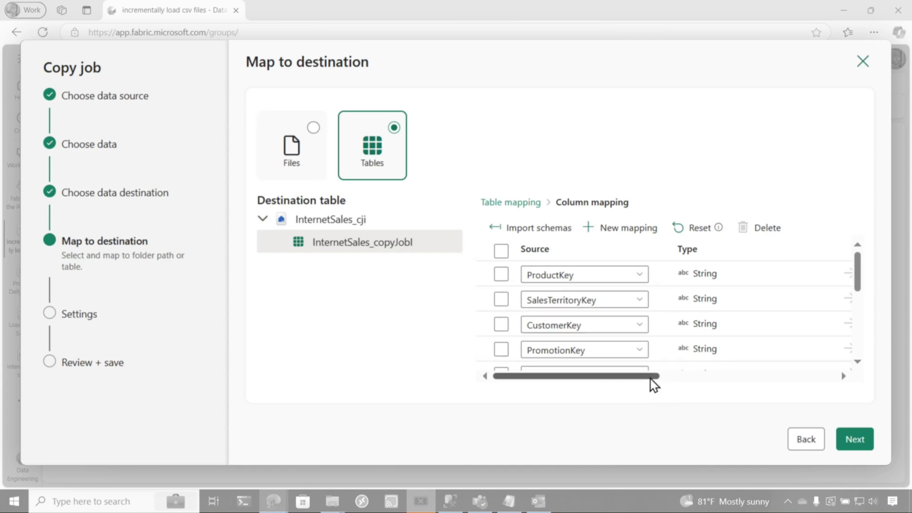
{"action": "left_click_drag", "start_coordinate": [651, 378], "coordinate": [847, 379]}
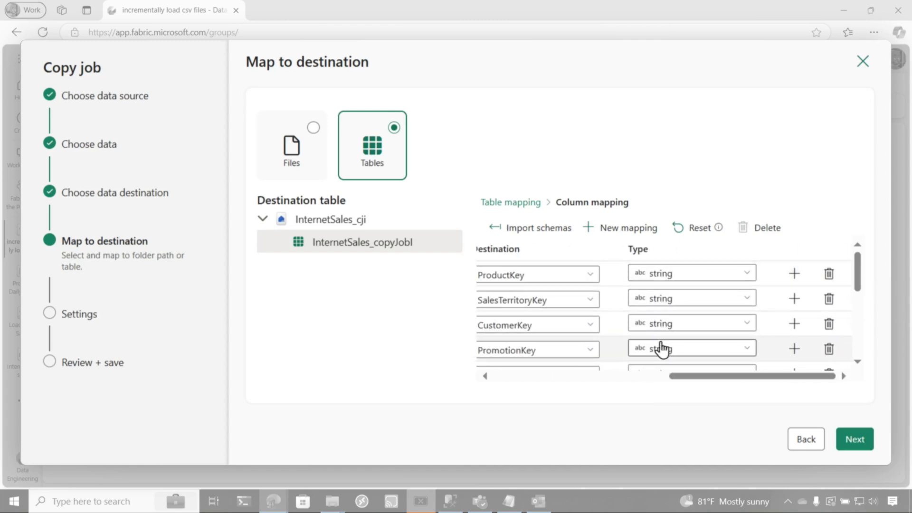
Map ProductKey, SalesTerritoryKey, CustomerKey, PromotionKey and CurrencyKey as integer, and OrderDate as date.
{"action": "left_click", "coordinate": [692, 278]}
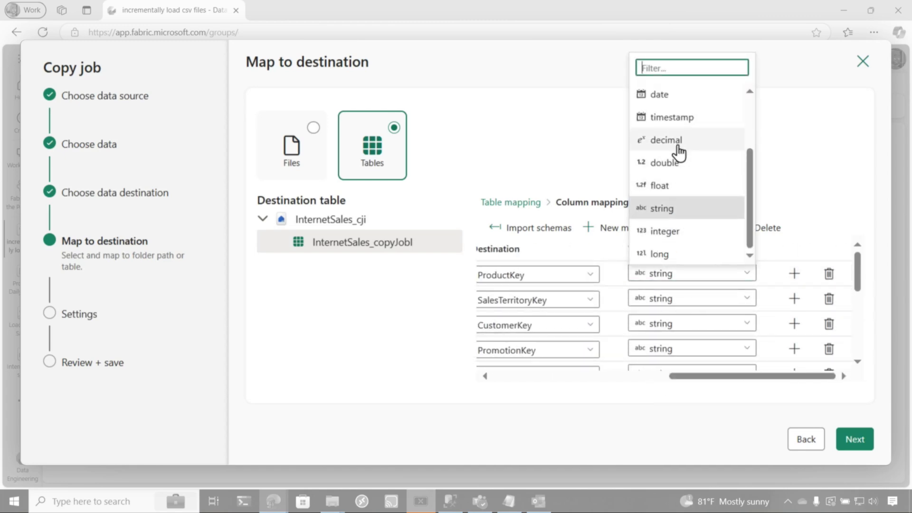
{"action": "left_click", "coordinate": [682, 237]}
{"action": "left_click", "coordinate": [671, 299]}
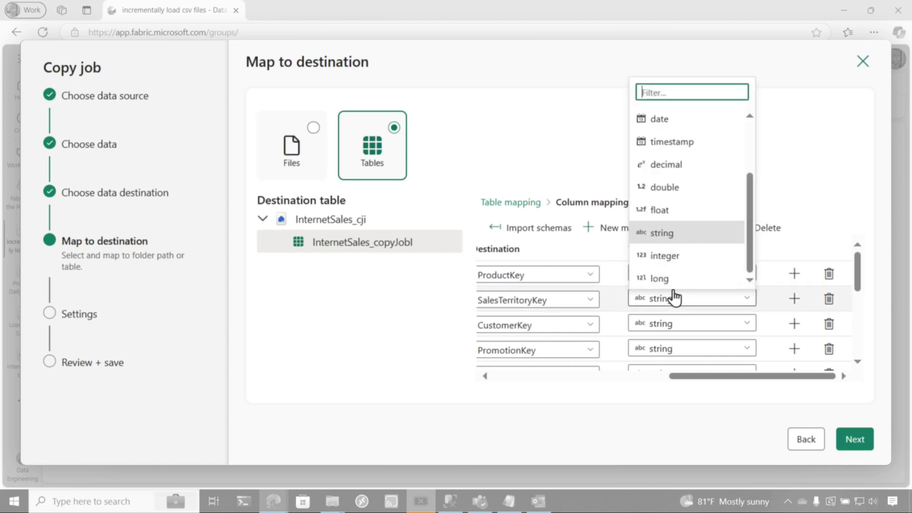
{"action": "left_click", "coordinate": [674, 259]}
{"action": "left_click", "coordinate": [674, 327]}
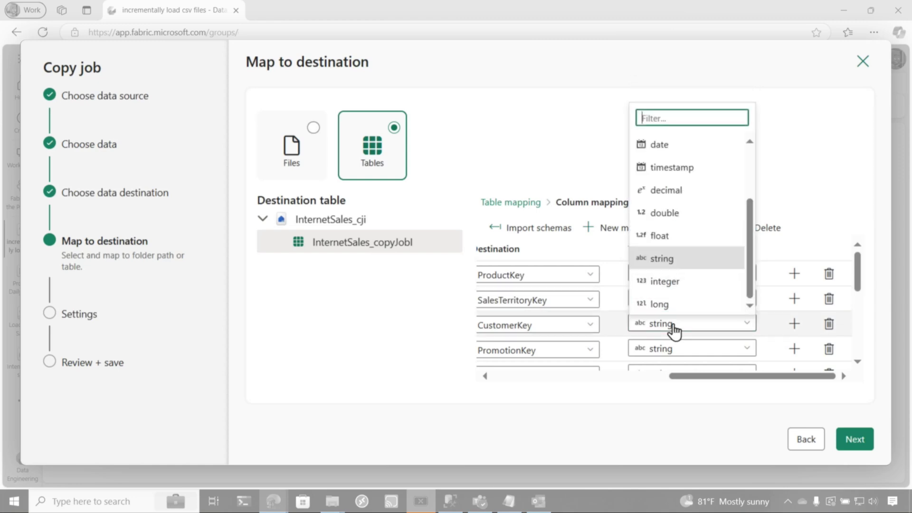
{"action": "left_click", "coordinate": [671, 283]}
{"action": "scroll", "coordinate": [710, 308], "scroll_direction": "down", "scroll_amount": 2}
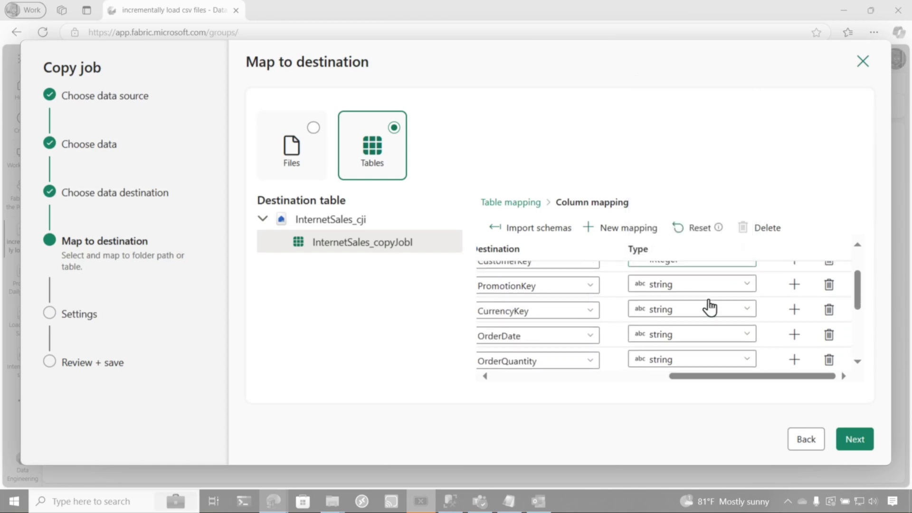
{"action": "left_click", "coordinate": [673, 287]}
{"action": "left_click", "coordinate": [683, 259]}
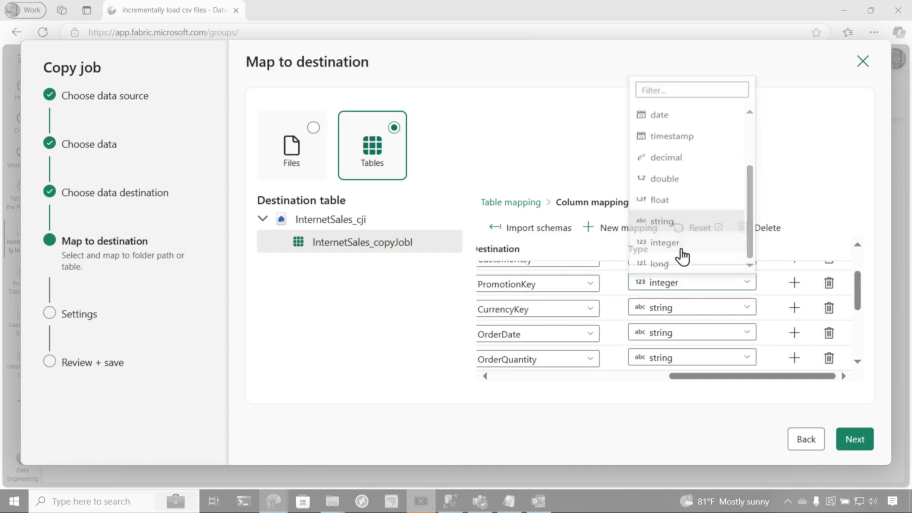
{"action": "left_click", "coordinate": [680, 315]}
{"action": "left_click", "coordinate": [665, 267]}
{"action": "left_click", "coordinate": [672, 333]}
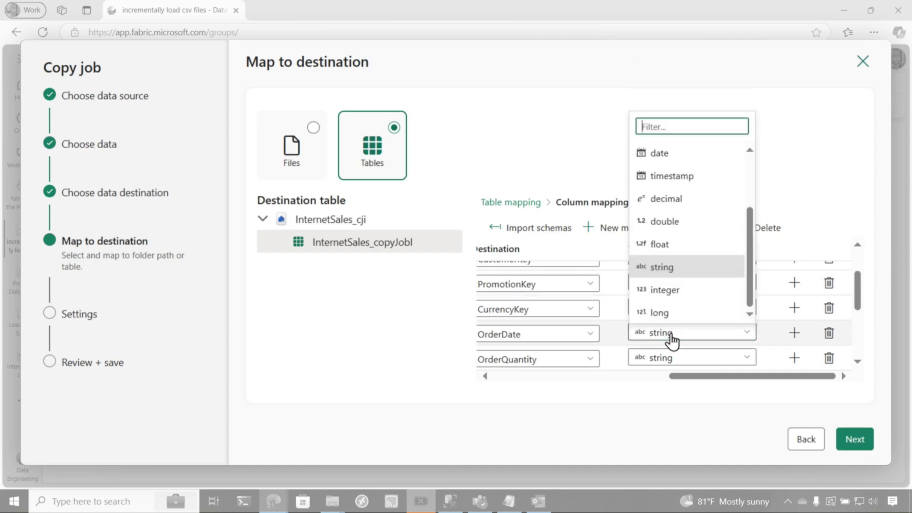
{"action": "left_click", "coordinate": [661, 153]}
{"action": "scroll", "coordinate": [700, 293], "scroll_direction": "down", "scroll_amount": 2}
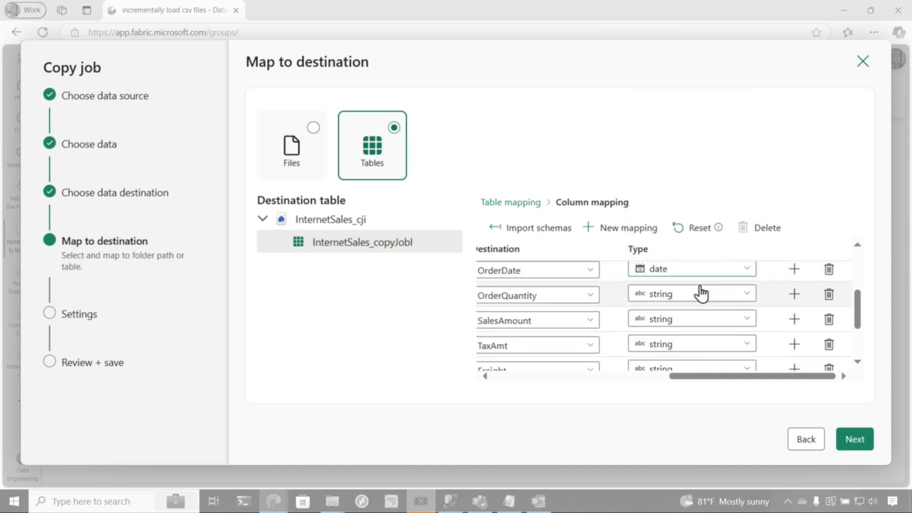
Map OrderQuantity as integer and the amount, Freight and ProductStandardCost columns as float.
{"action": "left_click", "coordinate": [688, 298]}
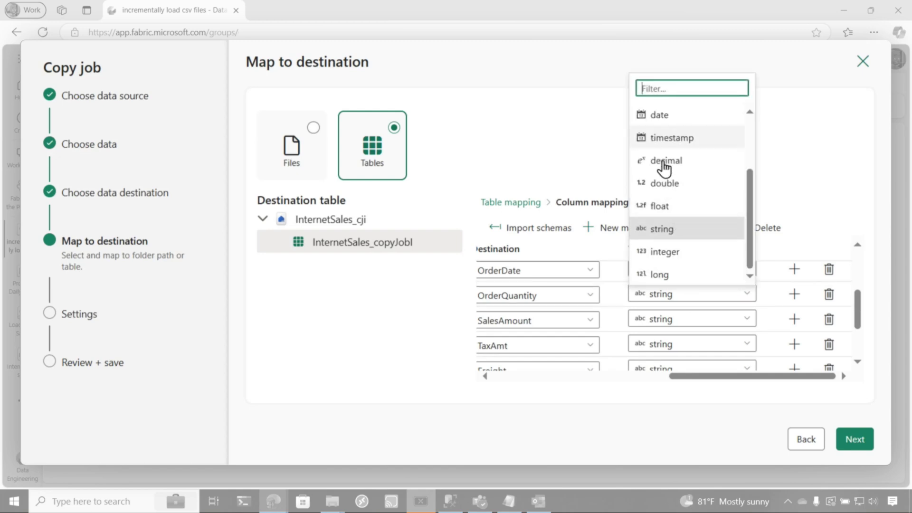
{"action": "left_click", "coordinate": [669, 253]}
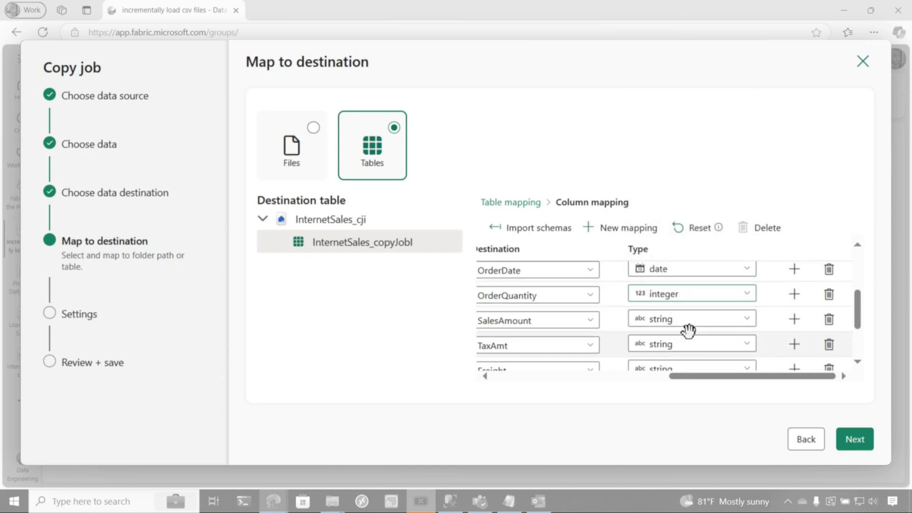
{"action": "left_click", "coordinate": [688, 325]}
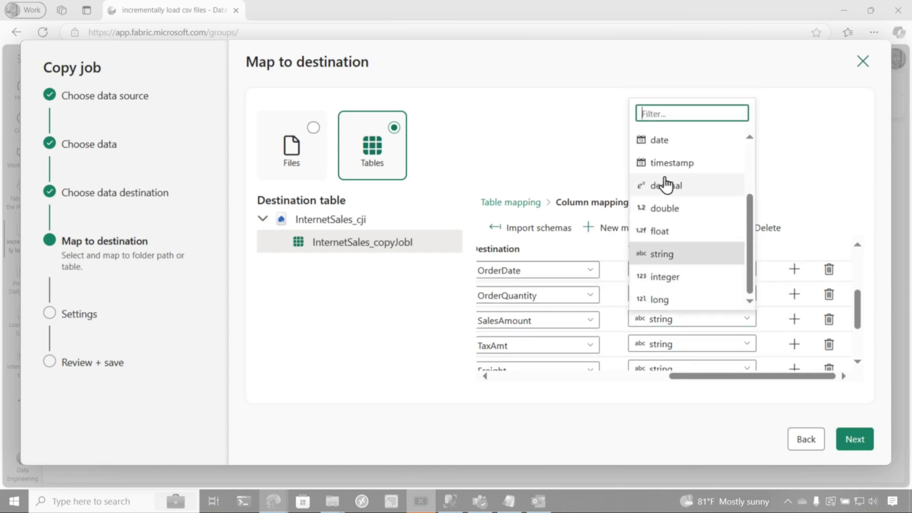
{"action": "scroll", "coordinate": [662, 234], "scroll_direction": "down", "scroll_amount": 1}
{"action": "left_click", "coordinate": [678, 195]}
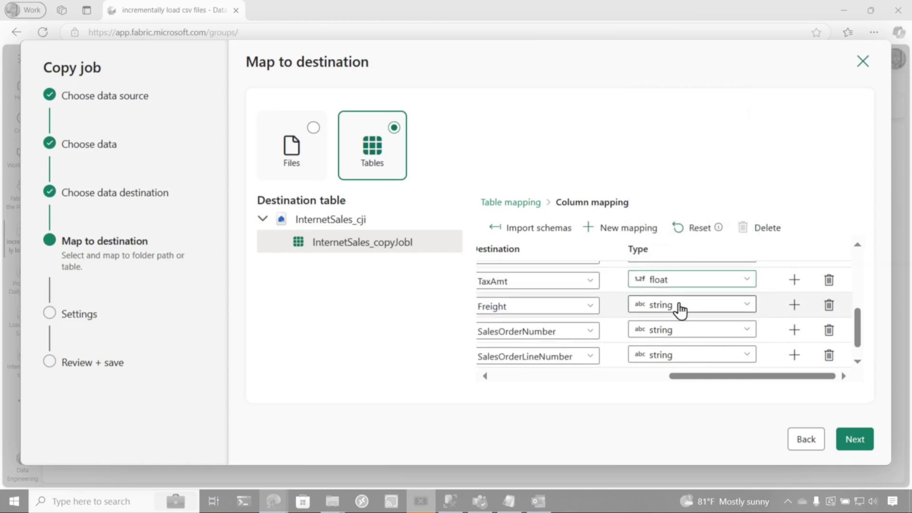
{"action": "left_click", "coordinate": [679, 309]}
{"action": "left_click", "coordinate": [683, 224]}
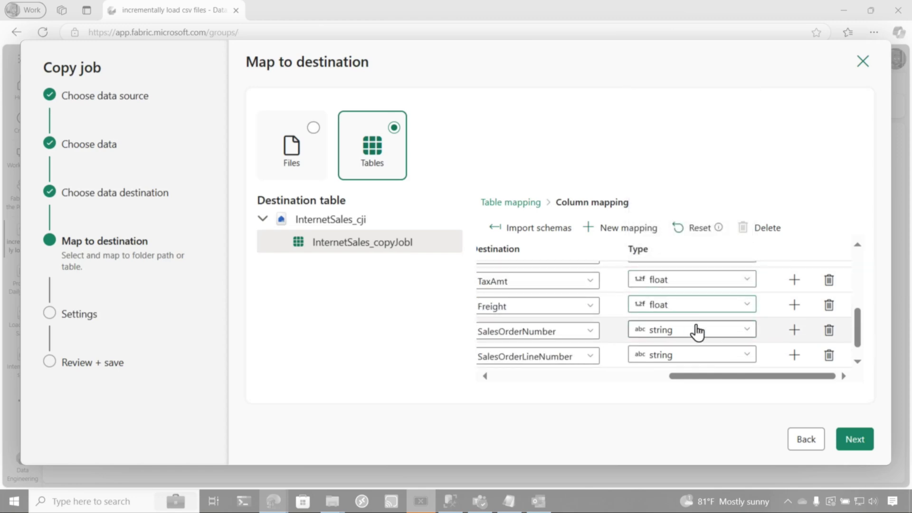
{"action": "scroll", "coordinate": [694, 332], "scroll_direction": "down", "scroll_amount": 1}
{"action": "left_click", "coordinate": [690, 360]}
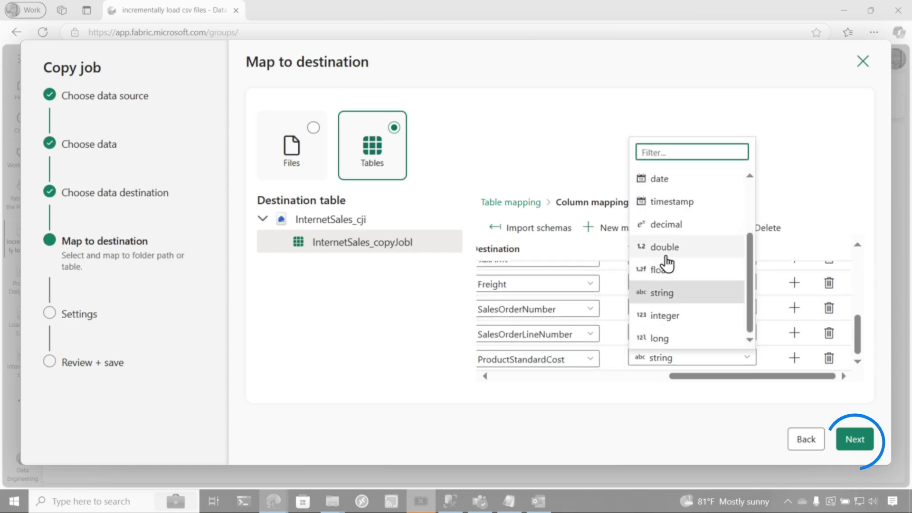
{"action": "left_click", "coordinate": [664, 270]}
{"action": "left_click", "coordinate": [856, 443]}
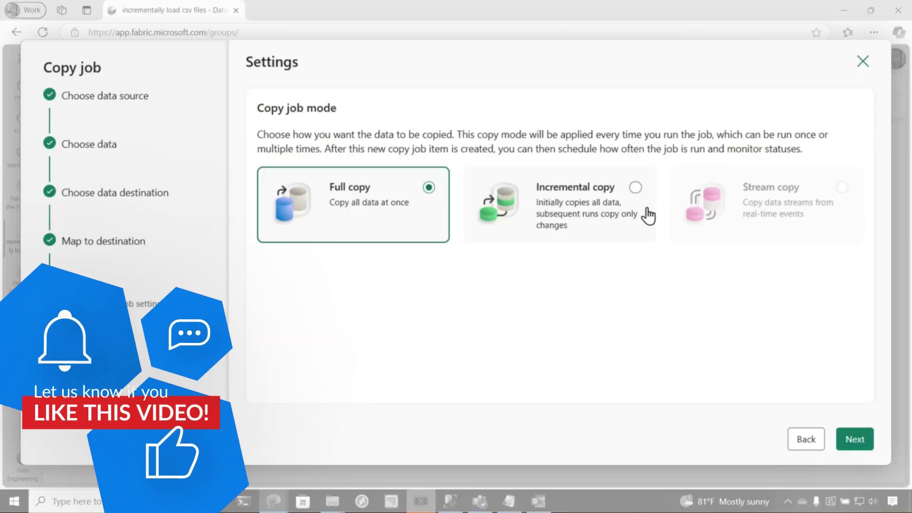
Switch the copy job to Incremental copy mode and view the Review + save summary.
{"action": "left_click", "coordinate": [575, 224]}
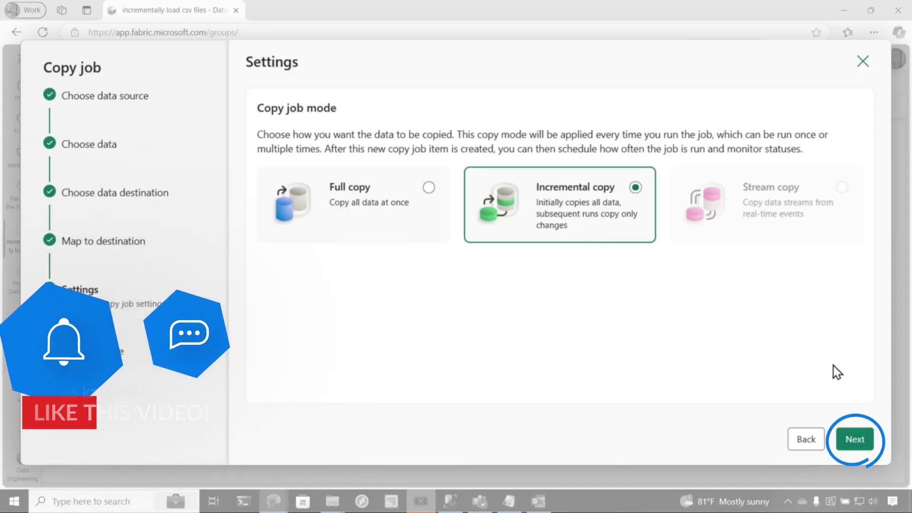
{"action": "left_click", "coordinate": [855, 441]}
{"action": "scroll", "coordinate": [747, 244], "scroll_direction": "down", "scroll_amount": 6}
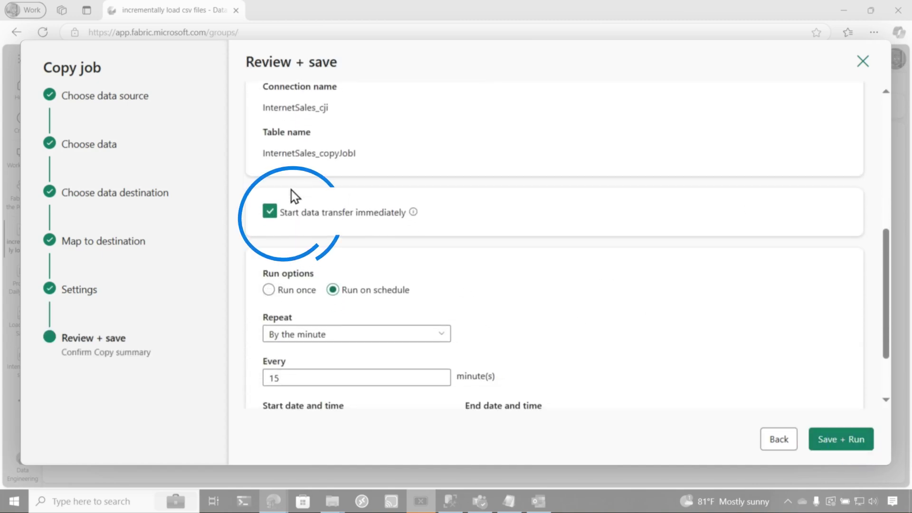
Turn off Start data transfer immediately and save the incremental copy job.
{"action": "left_click", "coordinate": [289, 217]}
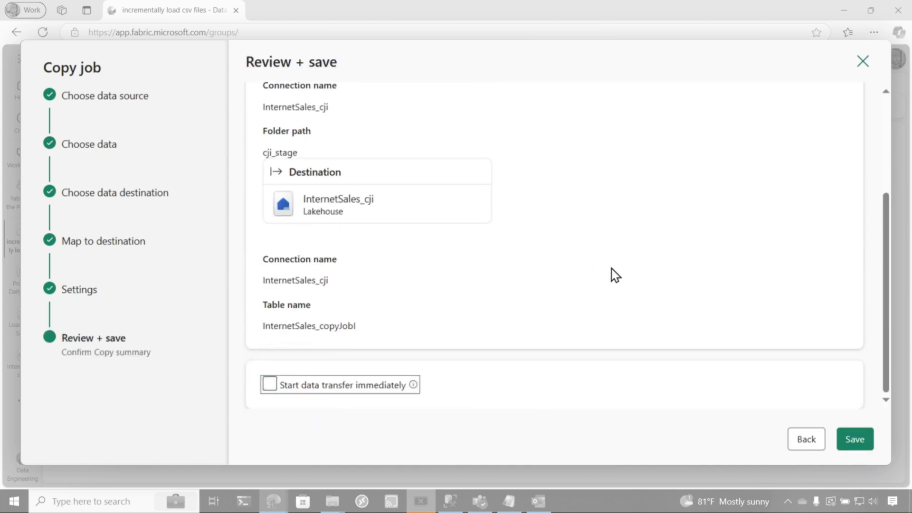
{"action": "scroll", "coordinate": [760, 304], "scroll_direction": "up", "scroll_amount": 5}
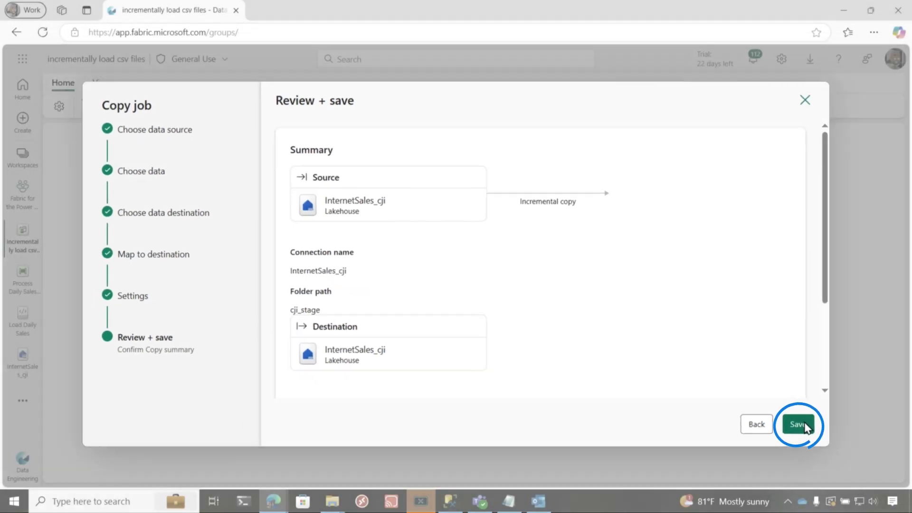
{"action": "left_click", "coordinate": [803, 424]}
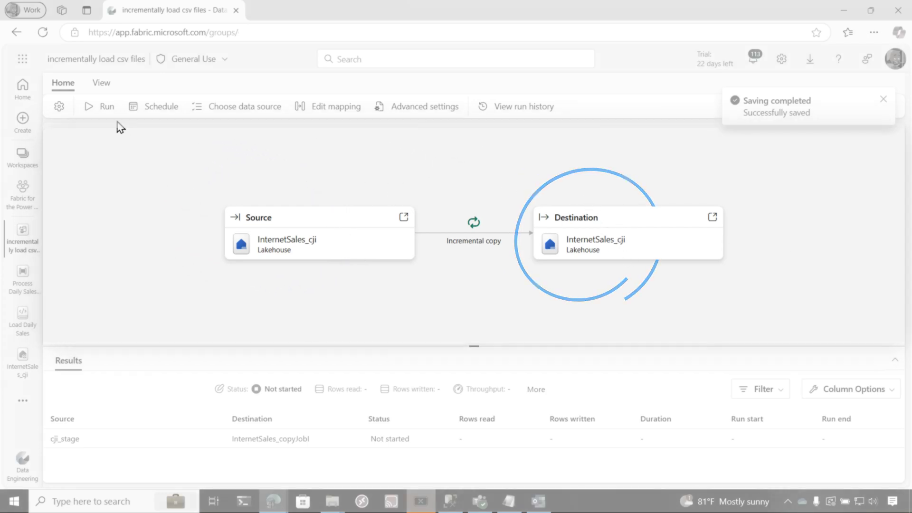
{"action": "left_click", "coordinate": [59, 108]}
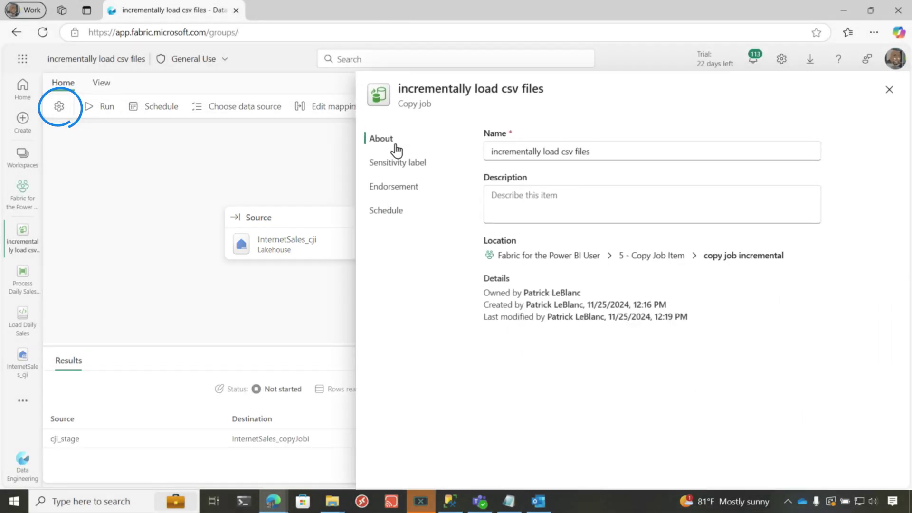
{"action": "left_click", "coordinate": [331, 192]}
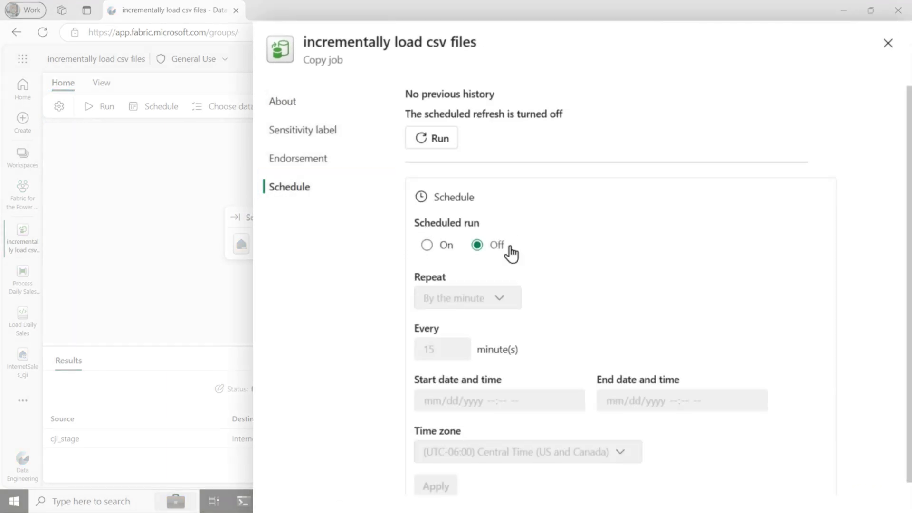
{"action": "left_click", "coordinate": [887, 43]}
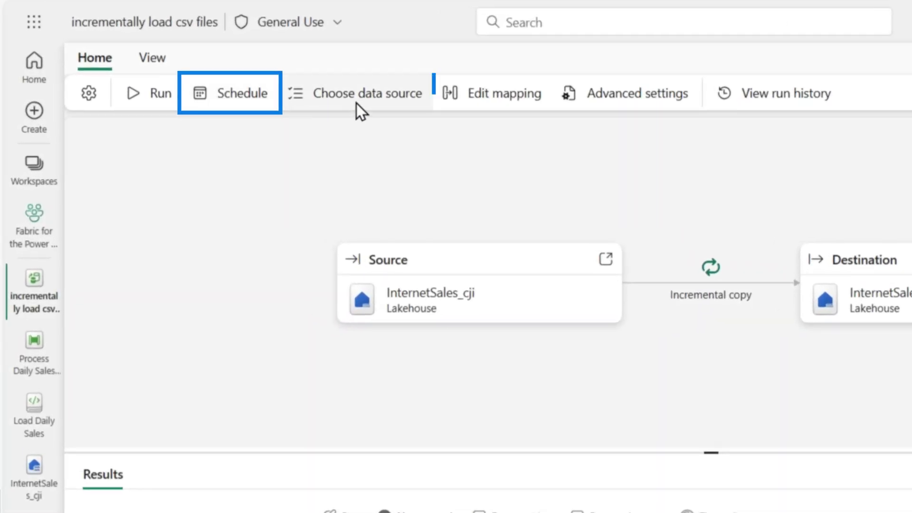
{"action": "left_click", "coordinate": [599, 94]}
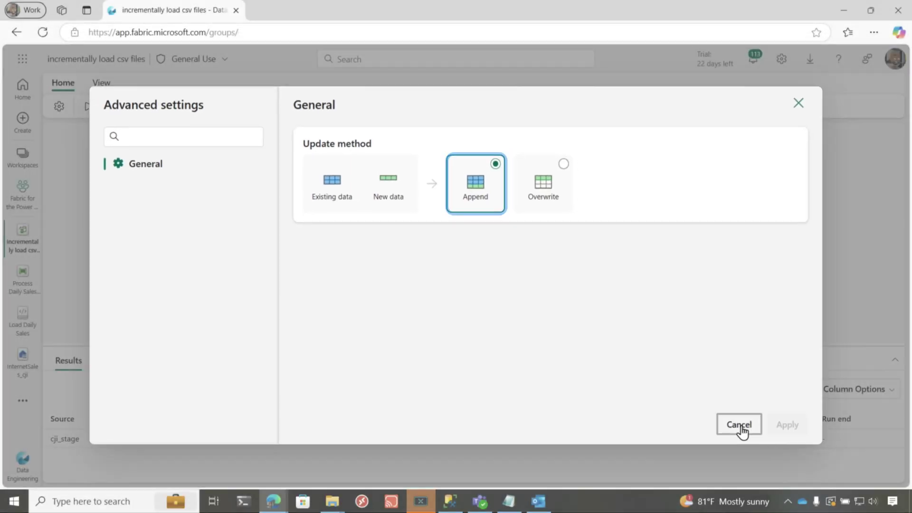
{"action": "left_click", "coordinate": [741, 428]}
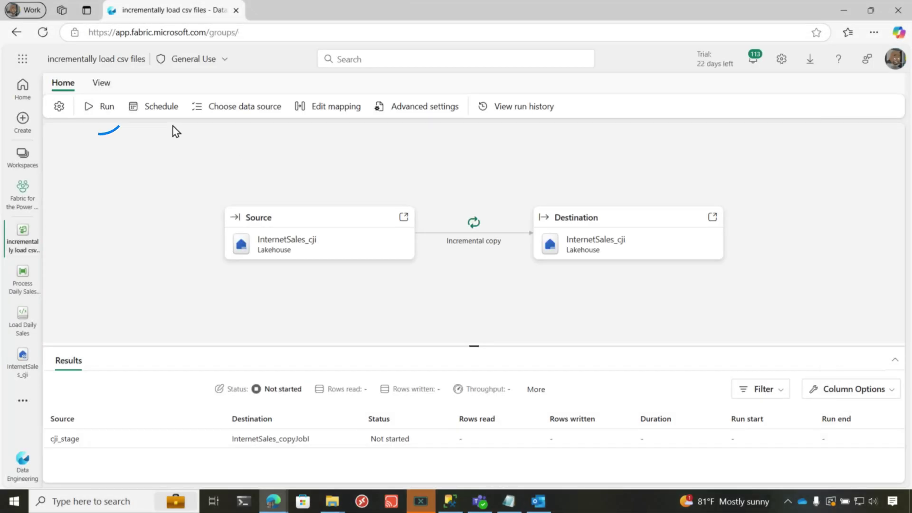
Run the copy job to load 953 rows into InternetSales_copyJobI, then return to Load Daily Sales.
{"action": "left_click", "coordinate": [93, 111]}
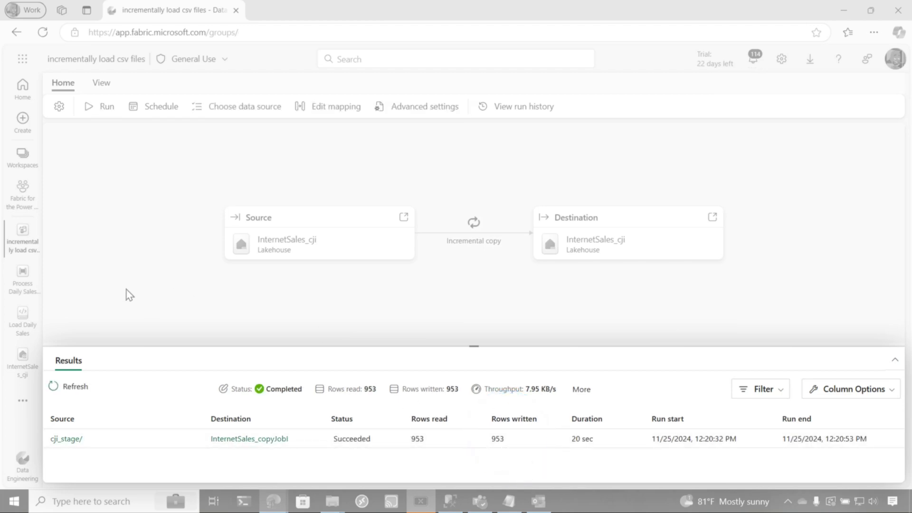
{"action": "left_click", "coordinate": [22, 319]}
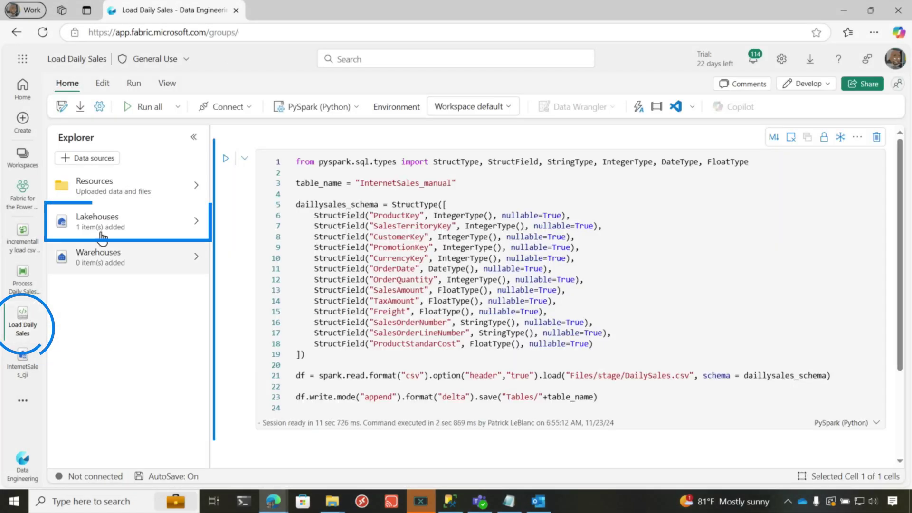
Refresh the lakehouse Tables list so InternetSales_copyJobI appears.
{"action": "left_click", "coordinate": [107, 222]}
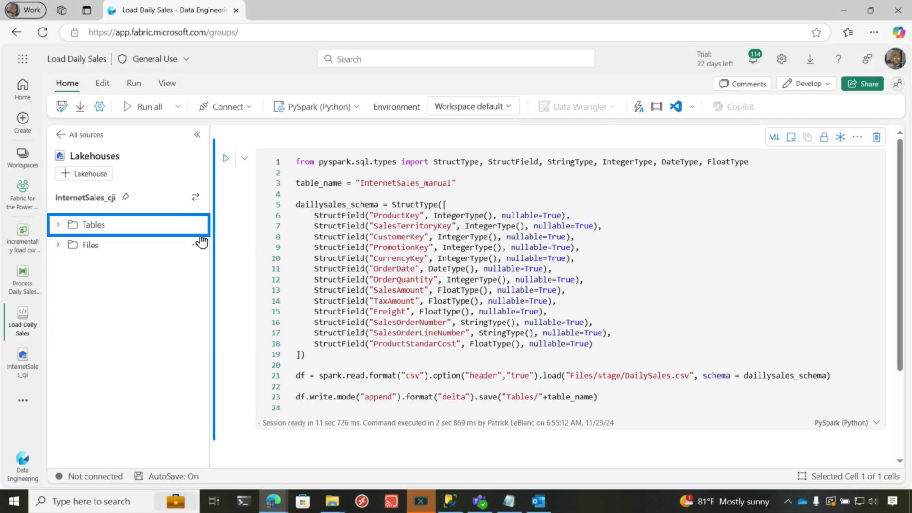
{"action": "left_click", "coordinate": [196, 224]}
{"action": "left_click", "coordinate": [203, 241]}
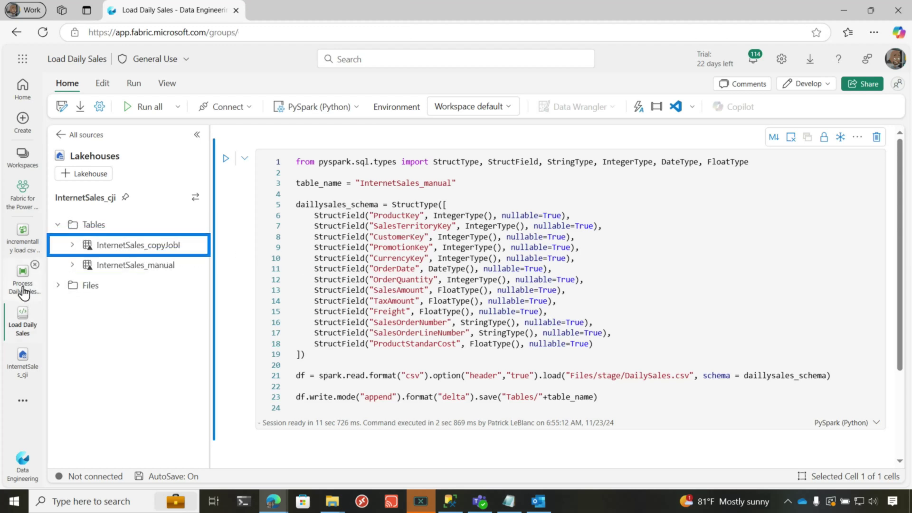
Go to the 5 - Copy Job Item workspace folder and open the Analyze Sales Data notebook.
{"action": "left_click", "coordinate": [25, 199]}
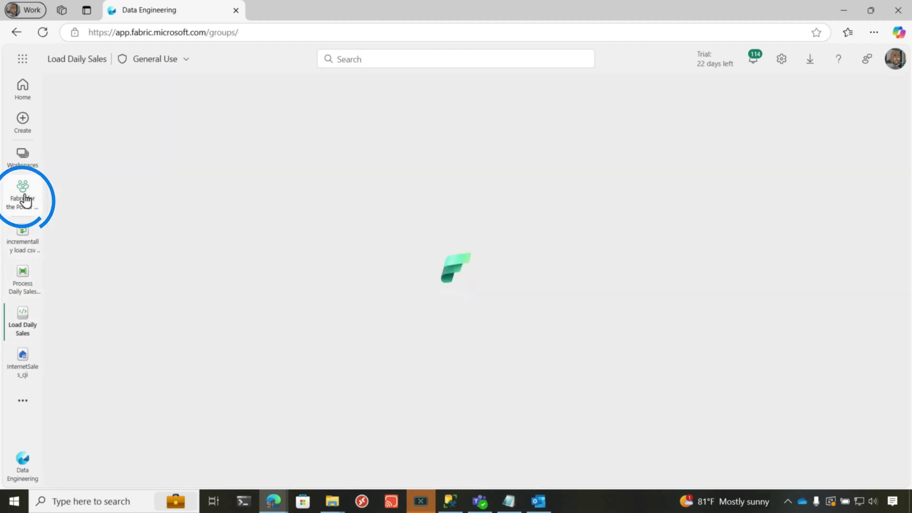
{"action": "left_click", "coordinate": [209, 181]}
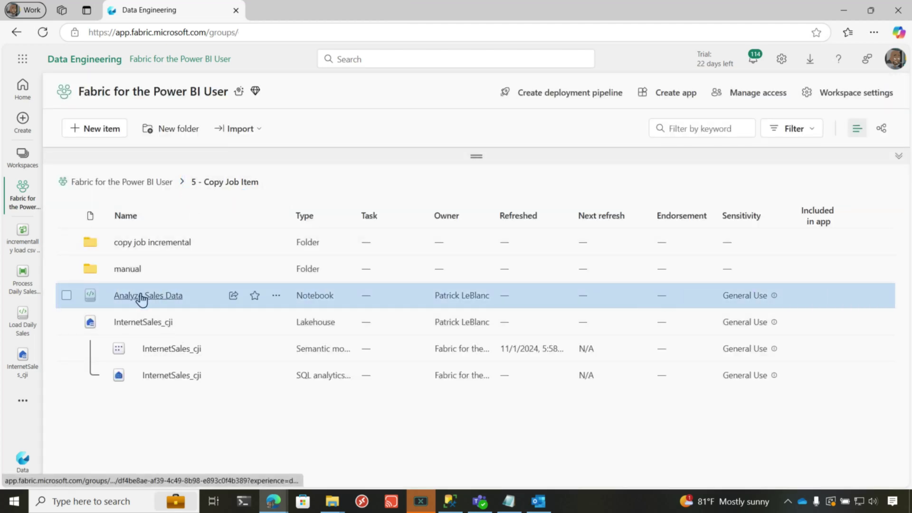
{"action": "left_click", "coordinate": [145, 296]}
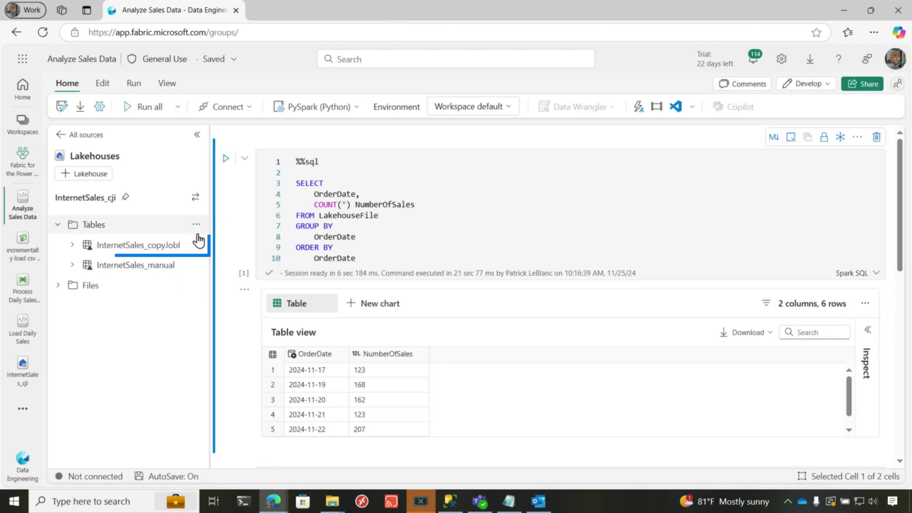
Point the sales count query at InternetSales_copyJobI and run the cell.
{"action": "left_click", "coordinate": [195, 243]}
{"action": "scroll", "coordinate": [377, 276], "scroll_direction": "down", "scroll_amount": 4}
{"action": "scroll", "coordinate": [380, 252], "scroll_direction": "down", "scroll_amount": 3}
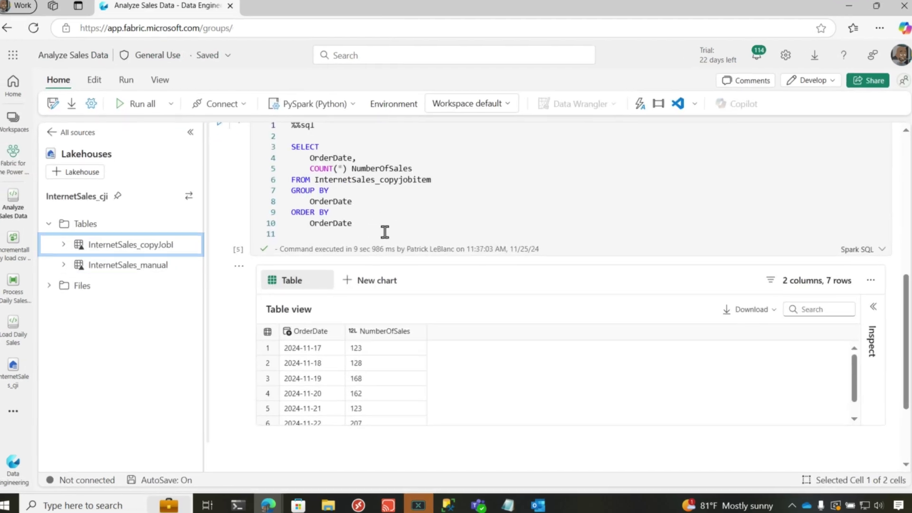
{"action": "left_click", "coordinate": [385, 179]}
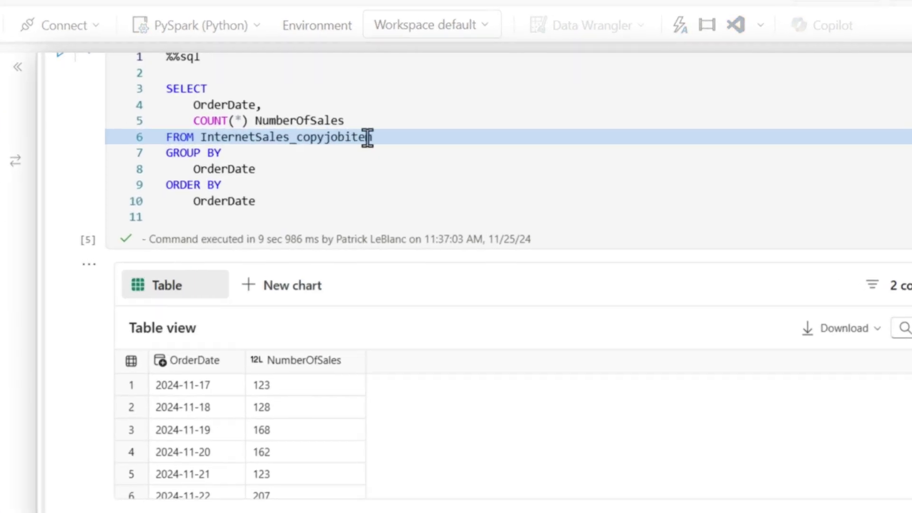
{"action": "left_click_drag", "start_coordinate": [376, 138], "coordinate": [325, 141]}
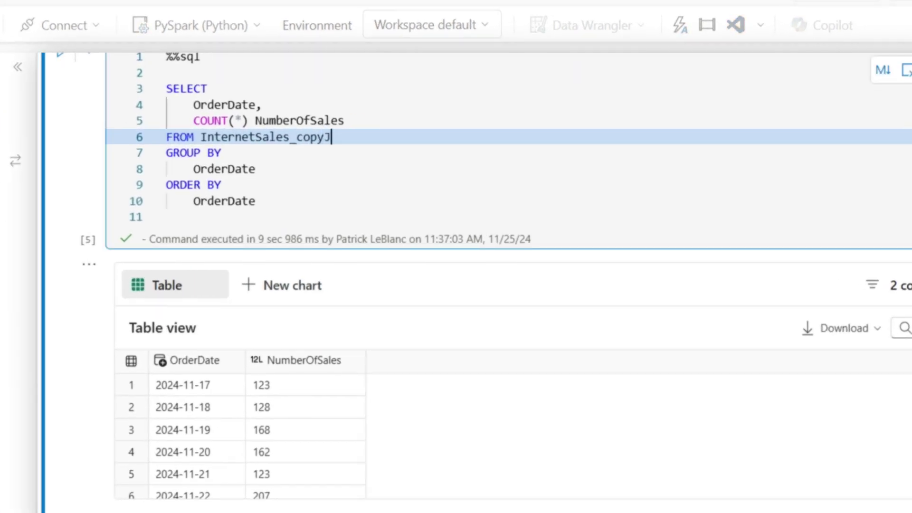
{"action": "type", "text": "I"}
{"action": "key", "text": "Escape"}
{"action": "left_click", "coordinate": [58, 94]}
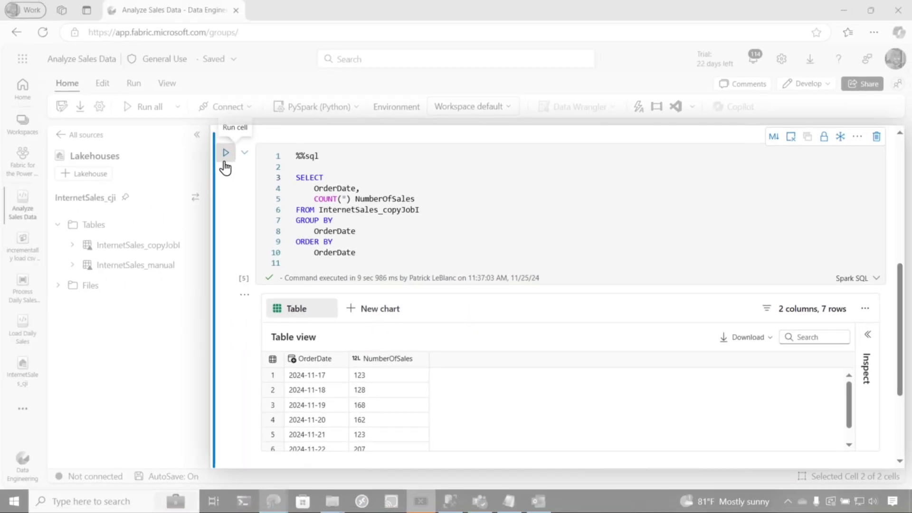
{"action": "left_click", "coordinate": [226, 156]}
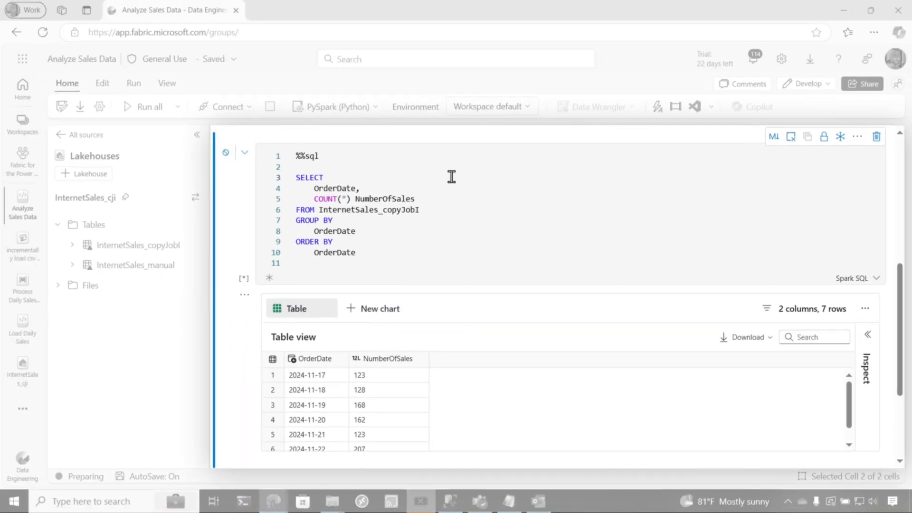
Refresh cji_stage to show the new DailySales_2024-24-11.csv, then reopen the copy job.
{"action": "scroll", "coordinate": [843, 334], "scroll_direction": "down", "scroll_amount": 2}
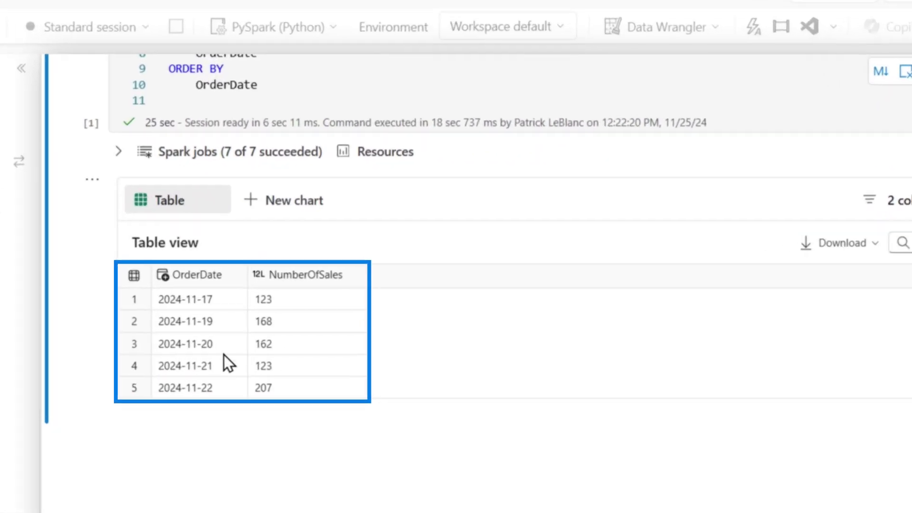
{"action": "scroll", "coordinate": [222, 365], "scroll_direction": "down", "scroll_amount": 1}
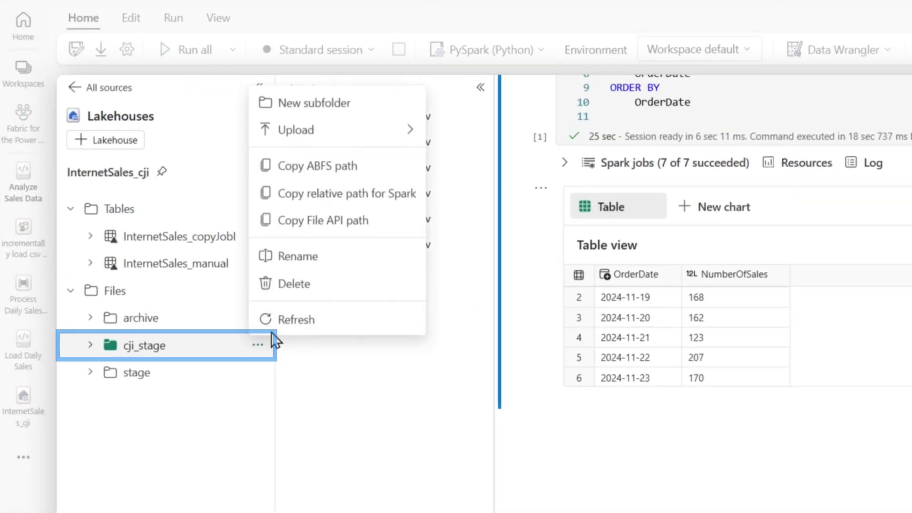
{"action": "left_click", "coordinate": [275, 322]}
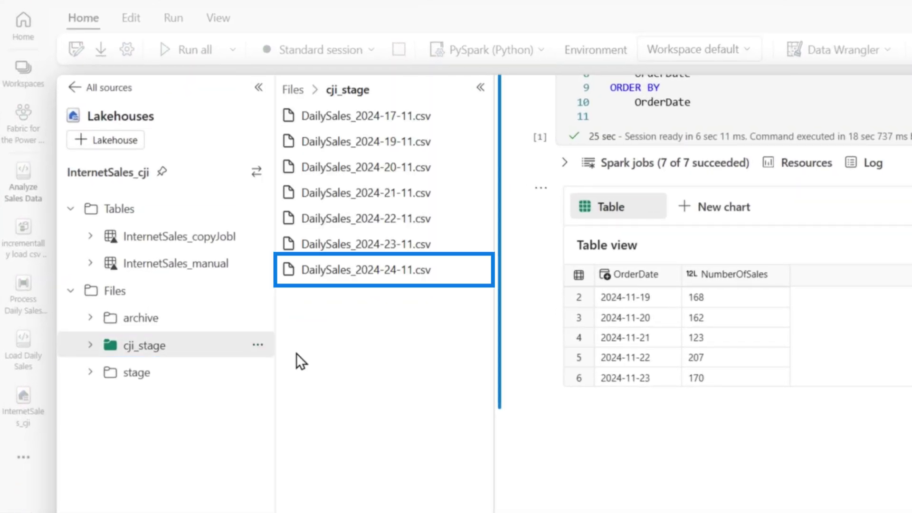
{"action": "left_click", "coordinate": [24, 232]}
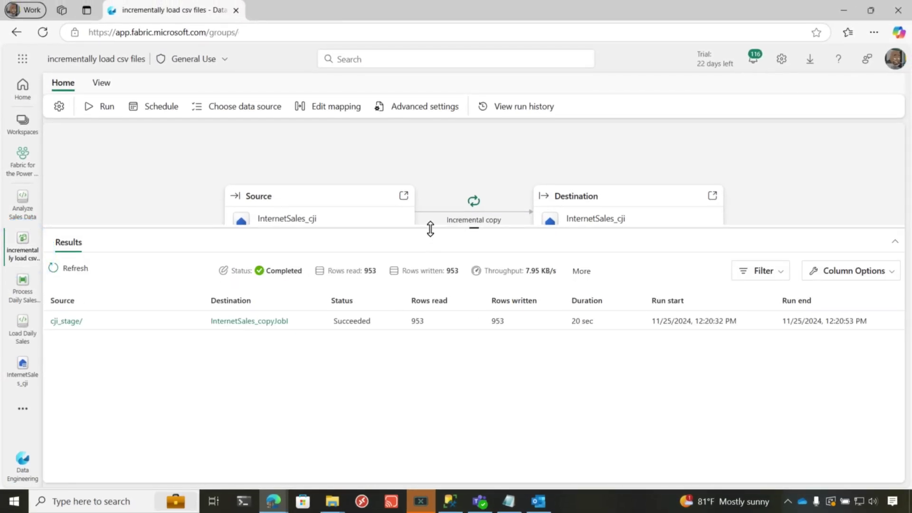
Rerun the copy job so it loads only the 142 new rows, then open Load Daily Sales.
{"action": "left_click_drag", "start_coordinate": [431, 229], "coordinate": [430, 280]}
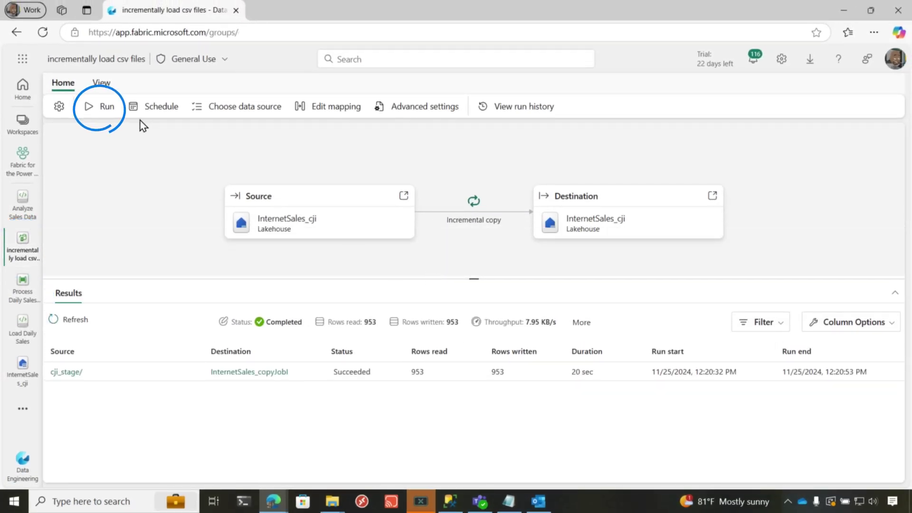
{"action": "left_click", "coordinate": [106, 114]}
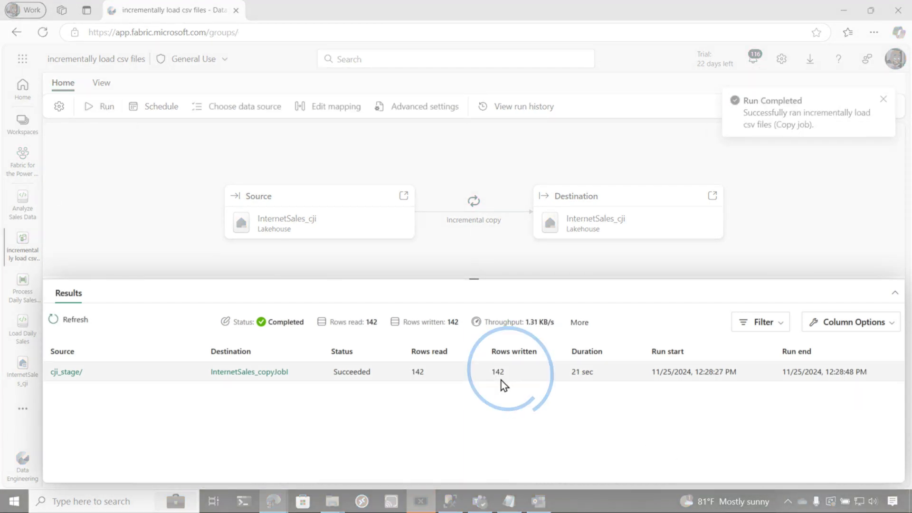
{"action": "left_click", "coordinate": [23, 327]}
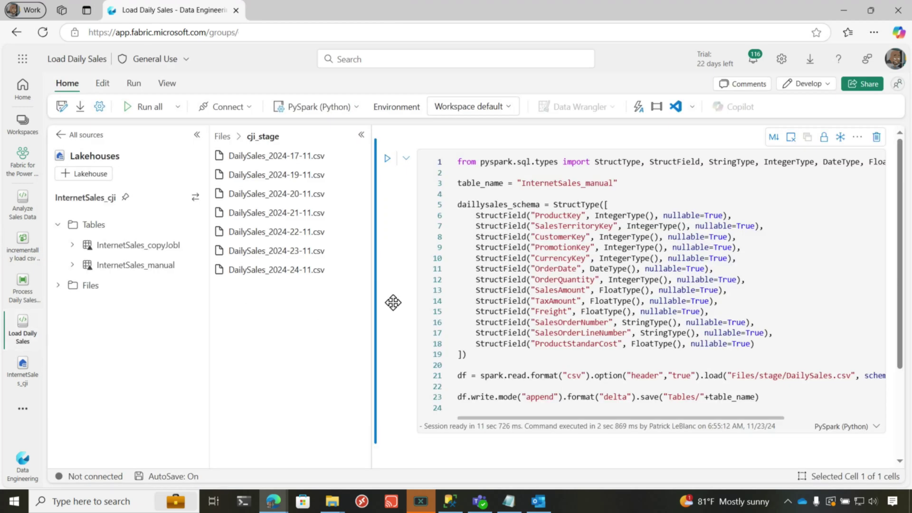
Rerun the Analyze Sales Data query, now returning seven order dates including 2024-11-23 with 170 sales.
{"action": "left_click", "coordinate": [21, 204]}
{"action": "scroll", "coordinate": [508, 228], "scroll_direction": "up", "scroll_amount": 3}
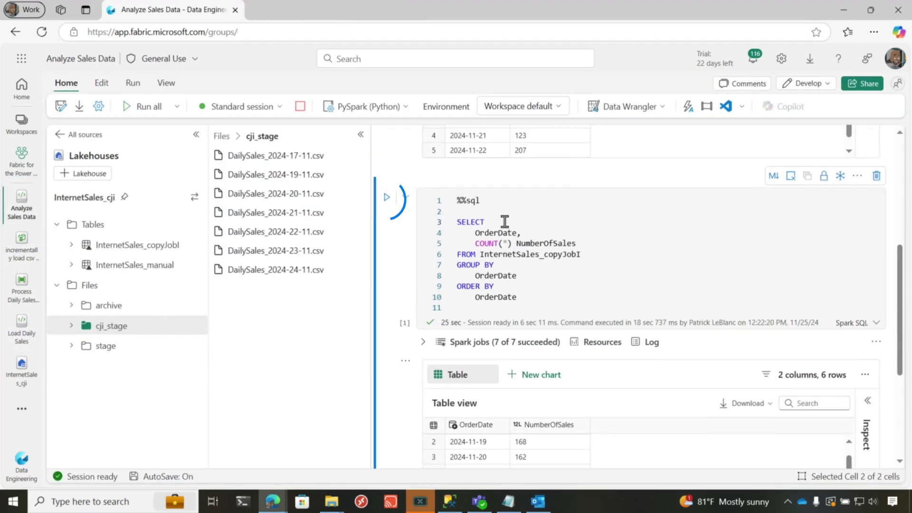
{"action": "left_click", "coordinate": [393, 199]}
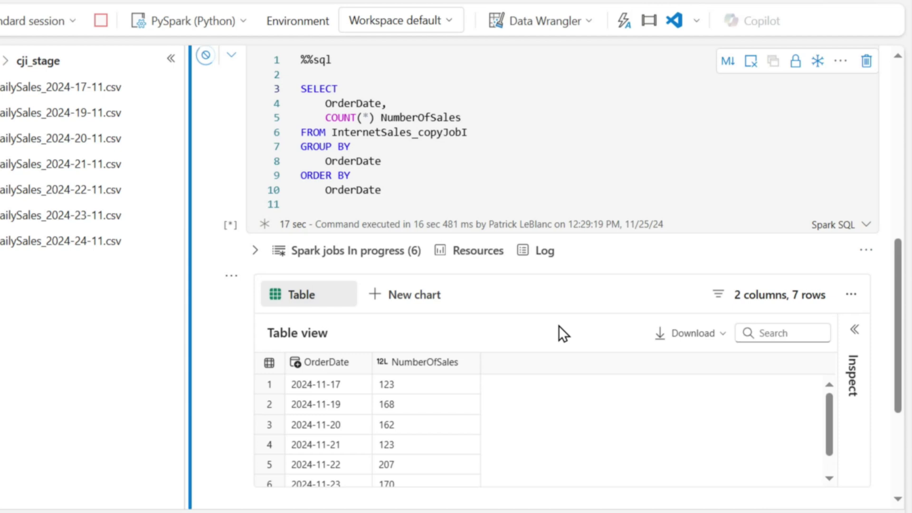
{"action": "scroll", "coordinate": [558, 326], "scroll_direction": "down", "scroll_amount": 5}
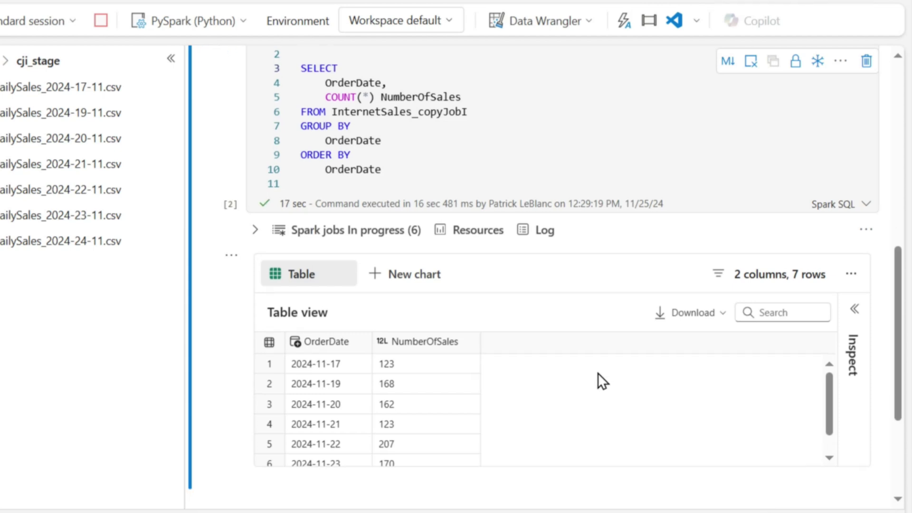